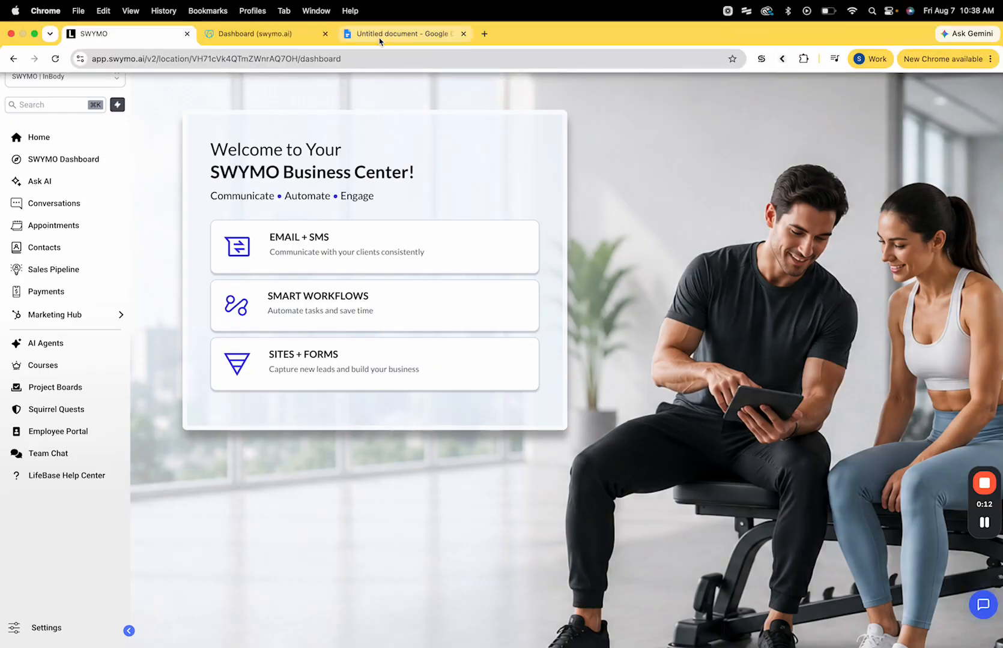
Step: Review the Google Docs notes on dedicated sending domains, then return to SWYMO
left_click(379, 36)
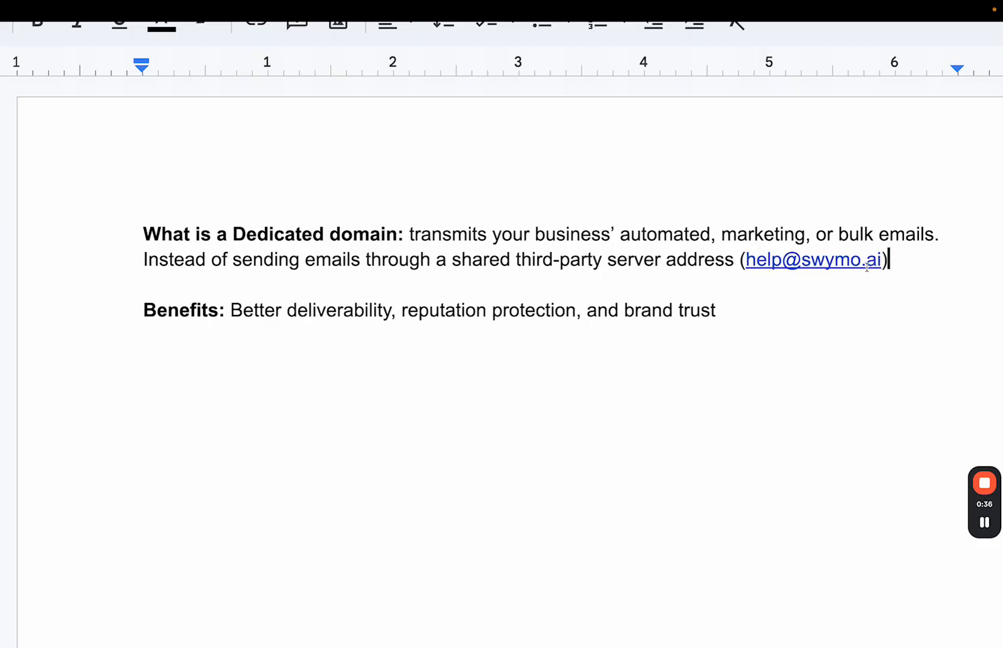
left_click(157, 39)
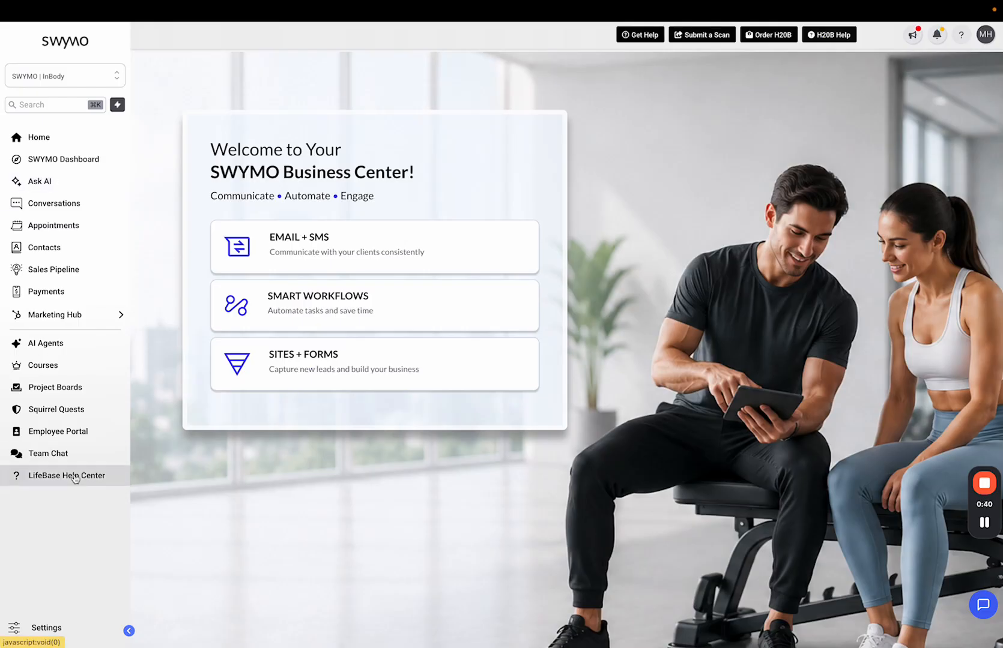
Step: Go to Settings > Email Services > Dedicated Domain And IP
left_click(47, 628)
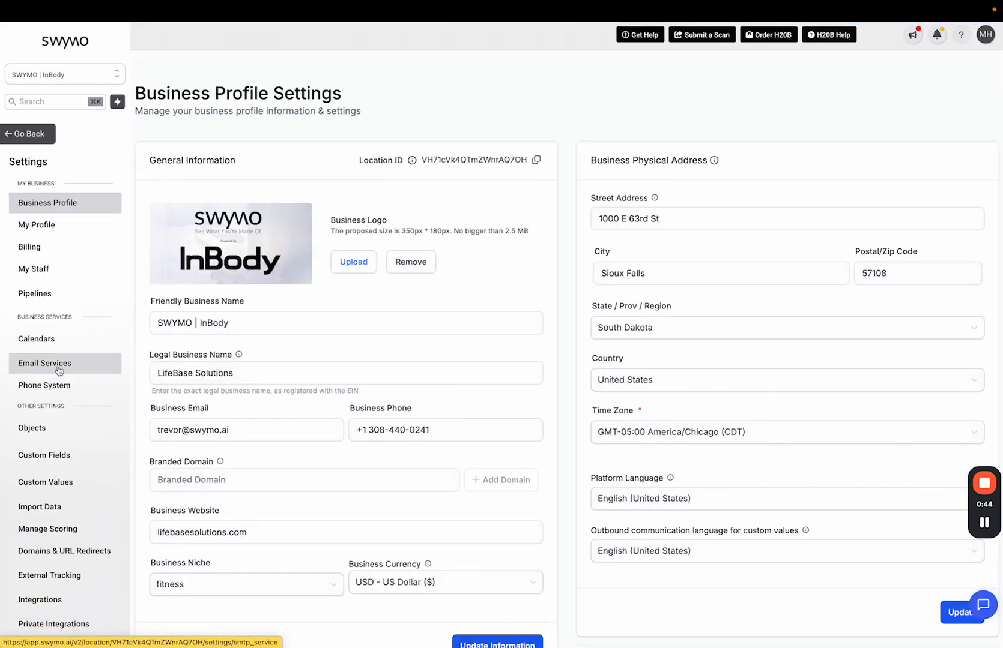
left_click(59, 369)
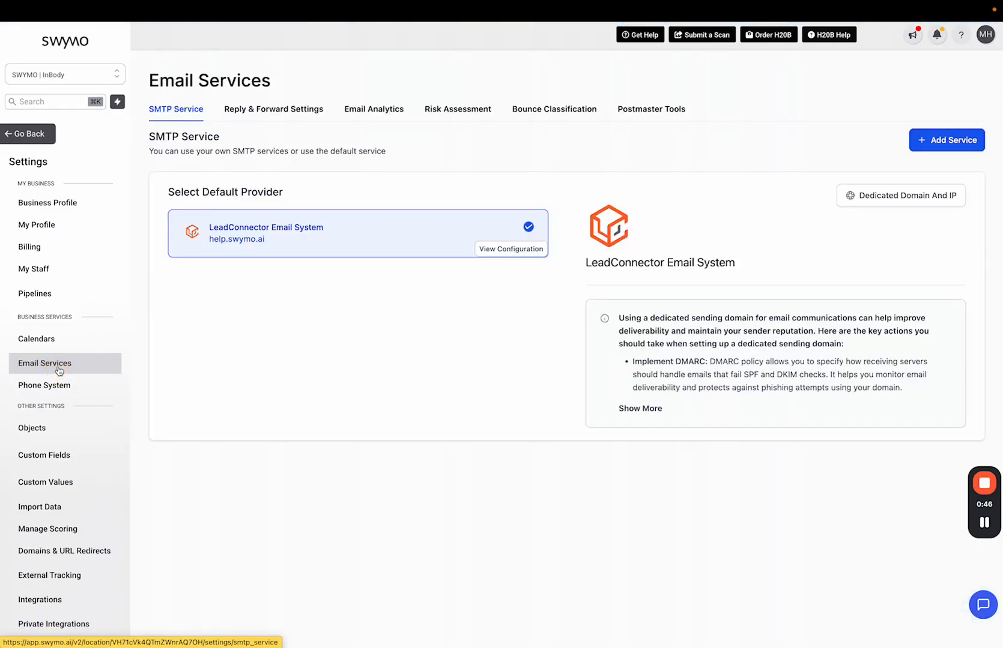
left_click(911, 202)
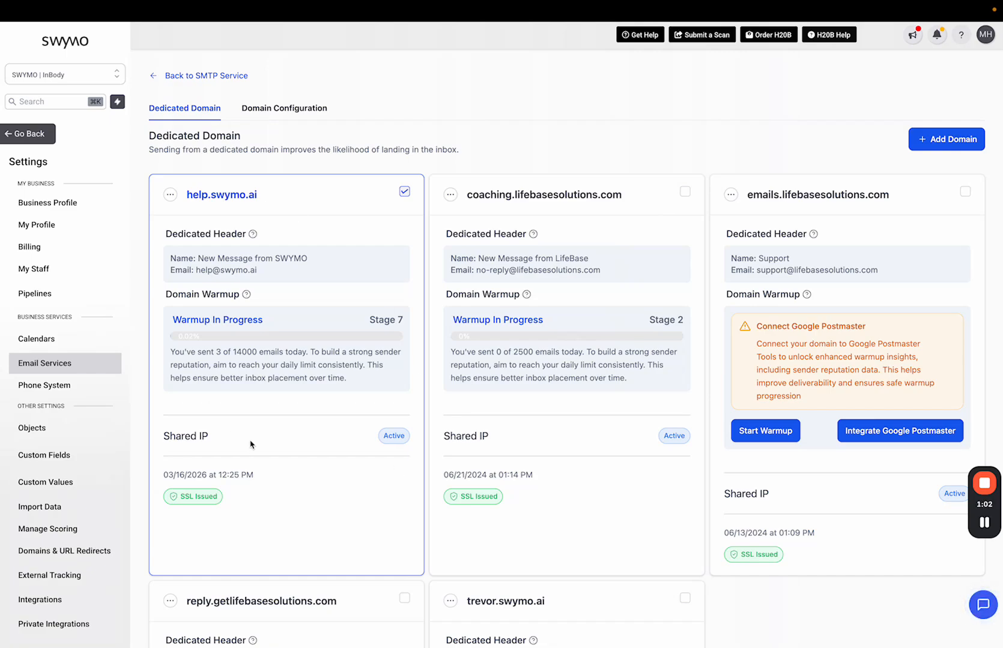
Step: Open the new-domain form, then go back to the Dedicated Domains list
left_click(947, 144)
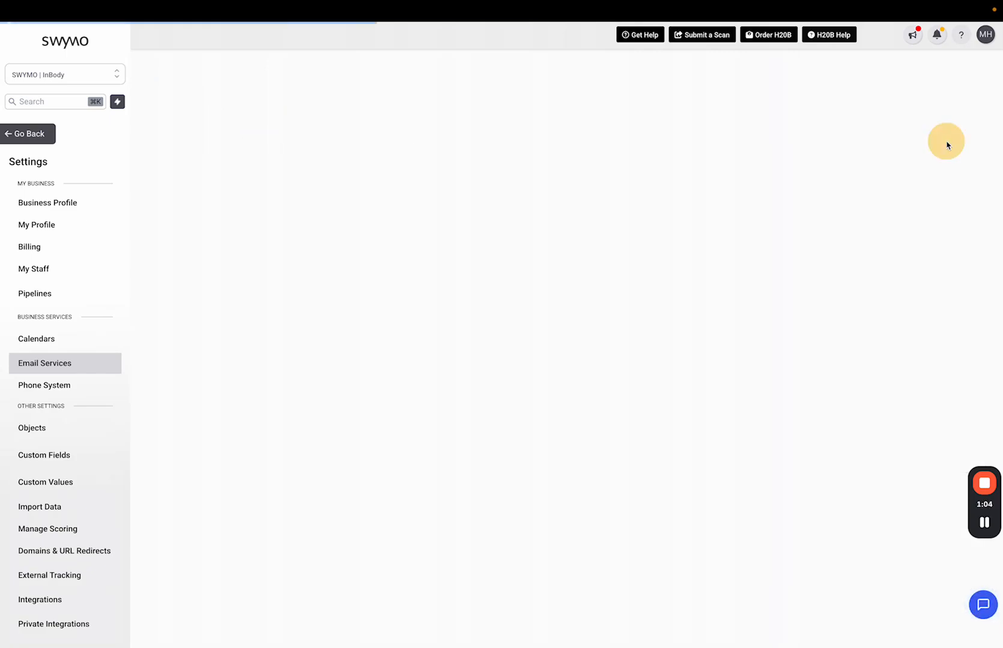
left_click(384, 191)
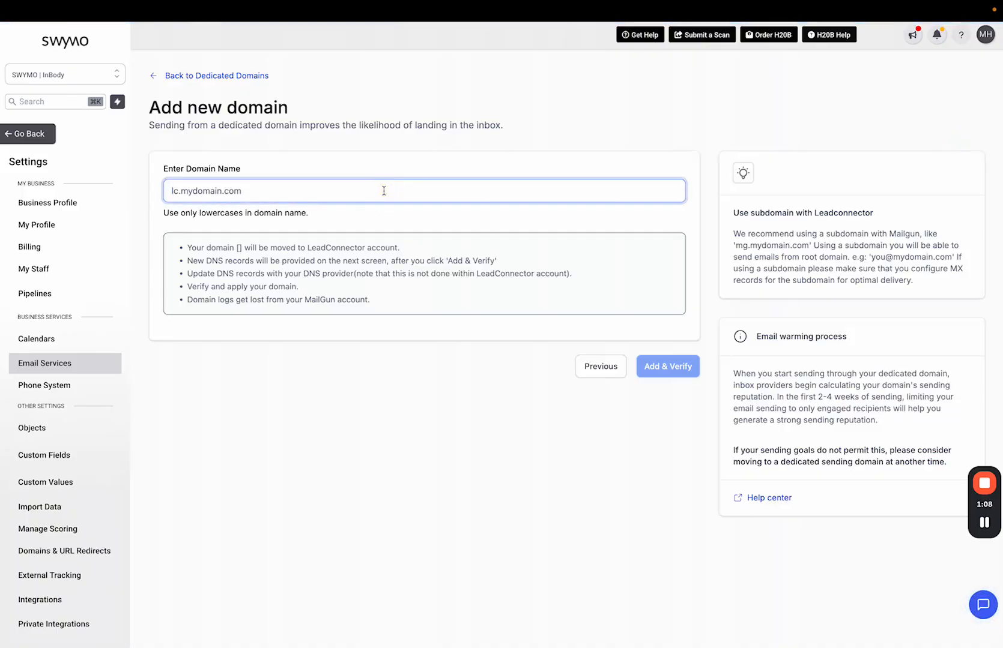
left_click(156, 76)
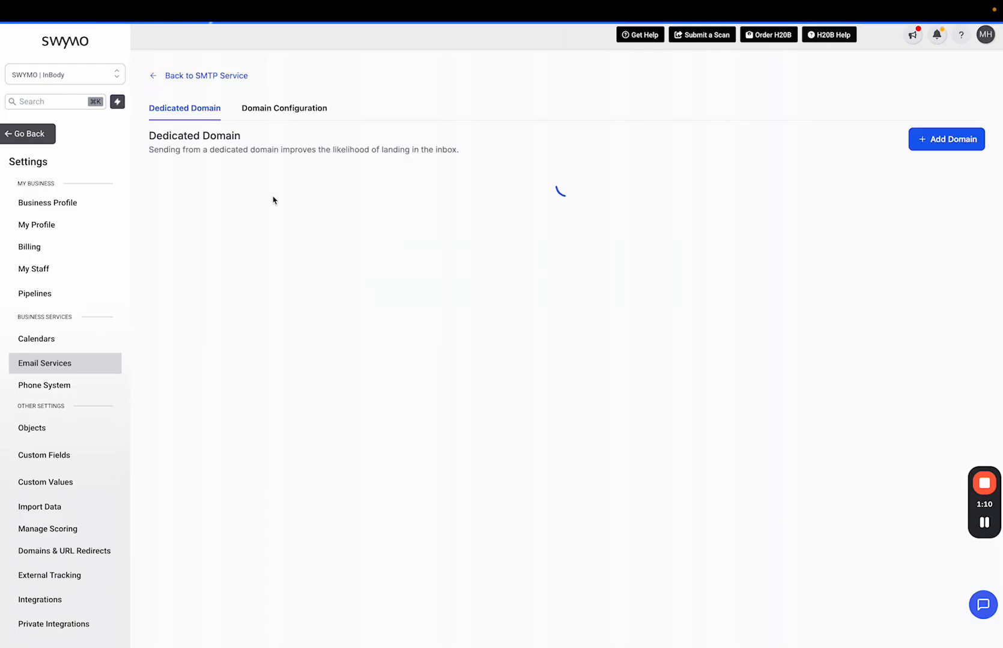
Step: Highlight help.swymo.ai, its sender e-mail and sender name 'New Message from SWYMO' on the card
left_click_drag(265, 202, 182, 196)
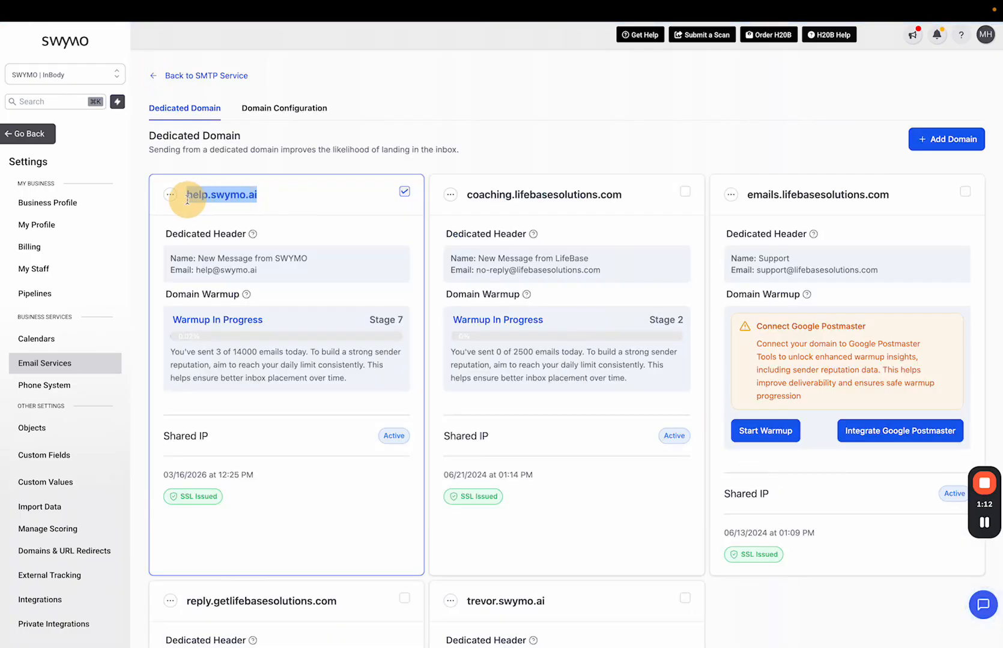
left_click(215, 214)
left_click_drag(260, 197, 210, 196)
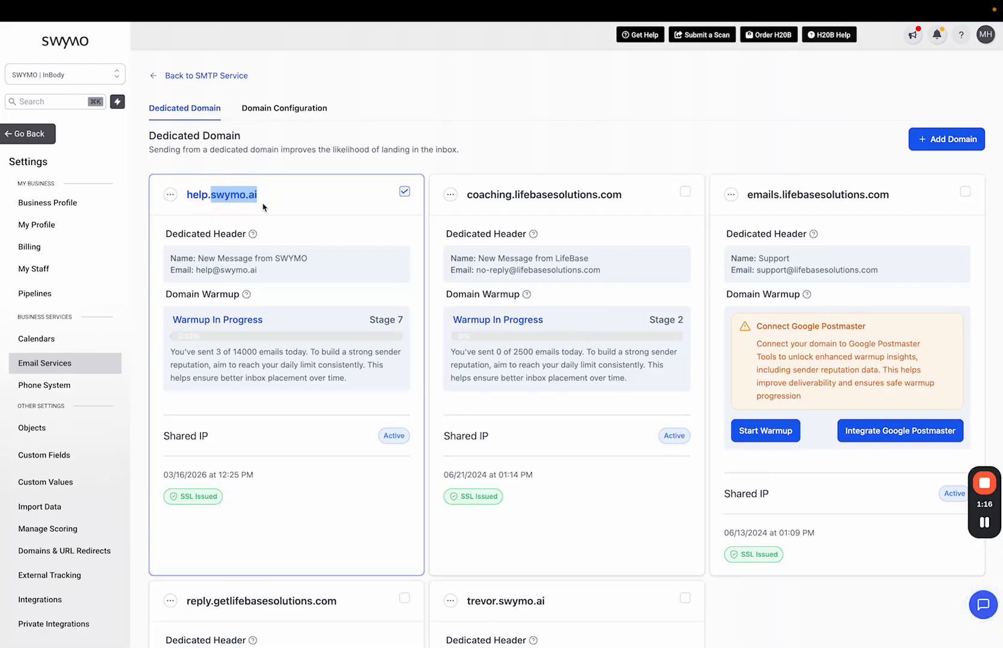
left_click(264, 203)
left_click_drag(211, 196, 189, 197)
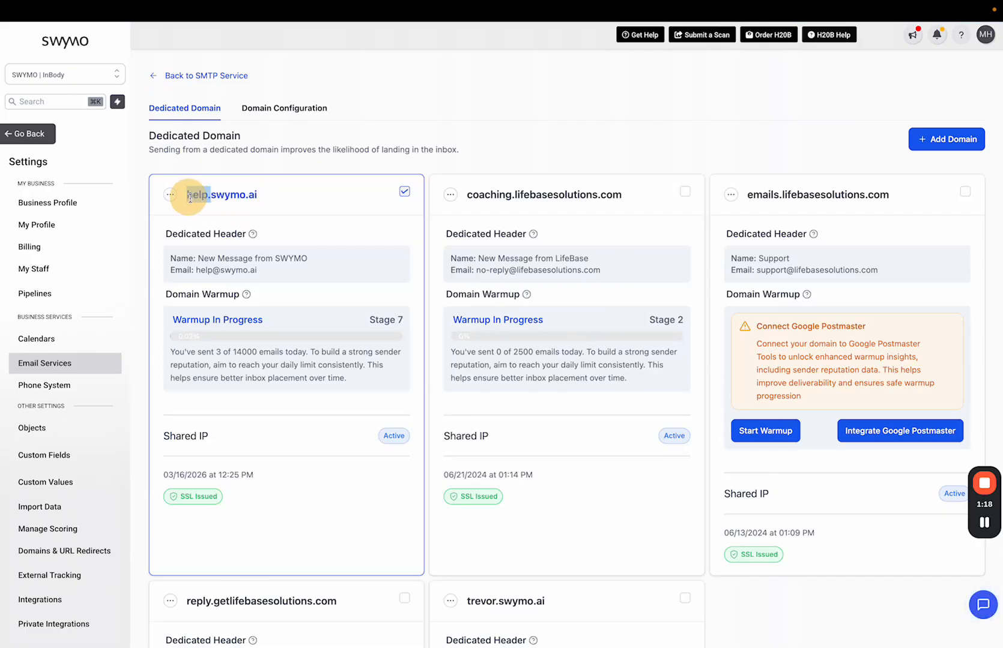
left_click(261, 204)
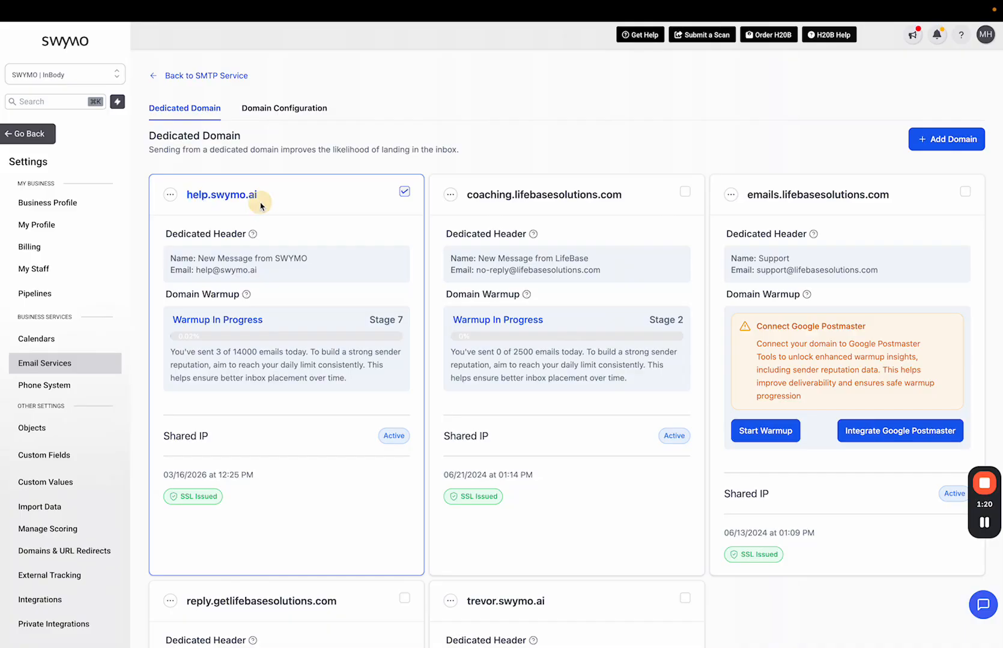
left_click_drag(265, 196, 188, 196)
left_click(279, 195)
left_click_drag(208, 197, 184, 201)
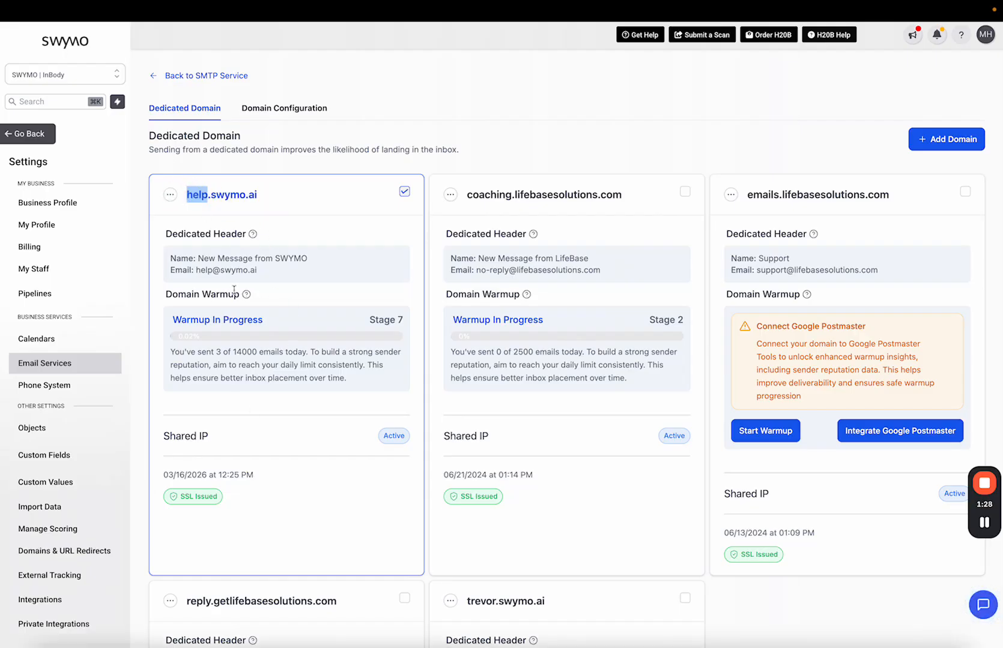
left_click_drag(197, 270, 257, 270)
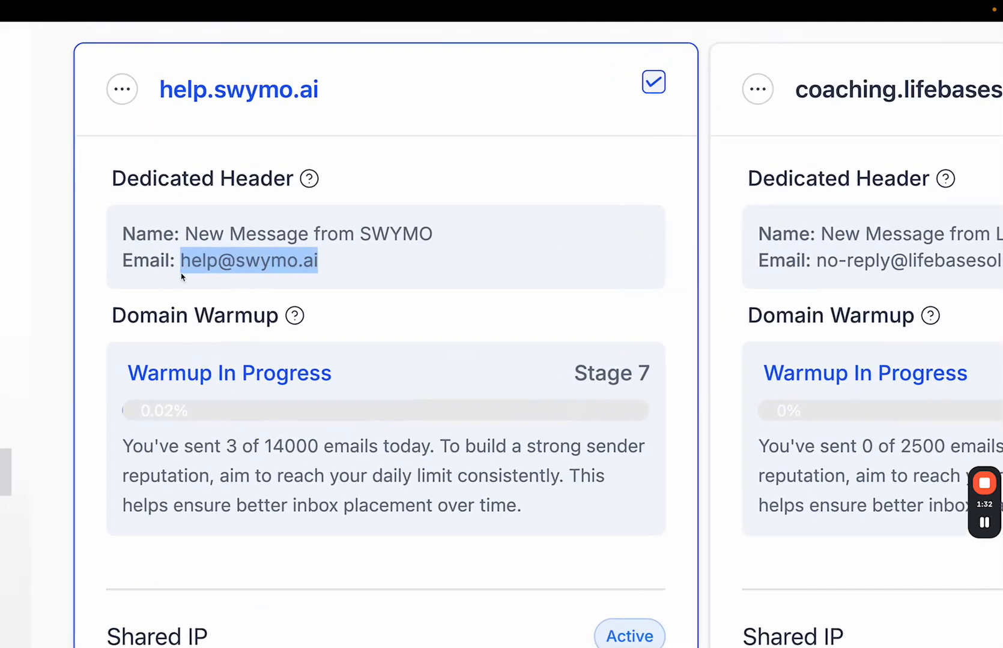
left_click_drag(420, 235, 192, 236)
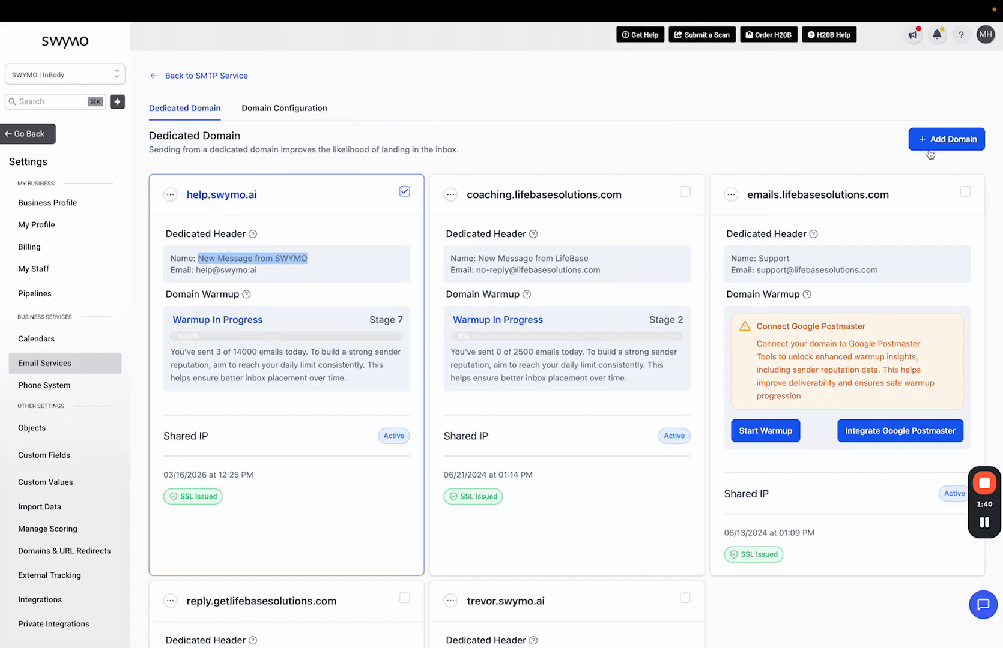
Step: Add martin.swymo.ai, review its manual DNS records, then retry Add & Verify
left_click(935, 148)
left_click(381, 191)
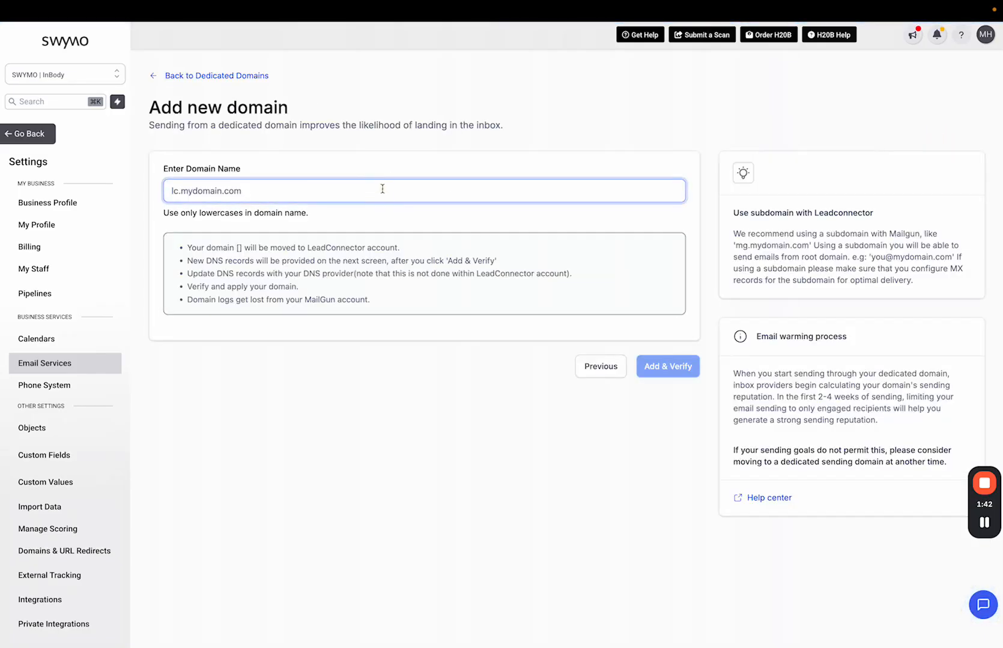
type("martin.")
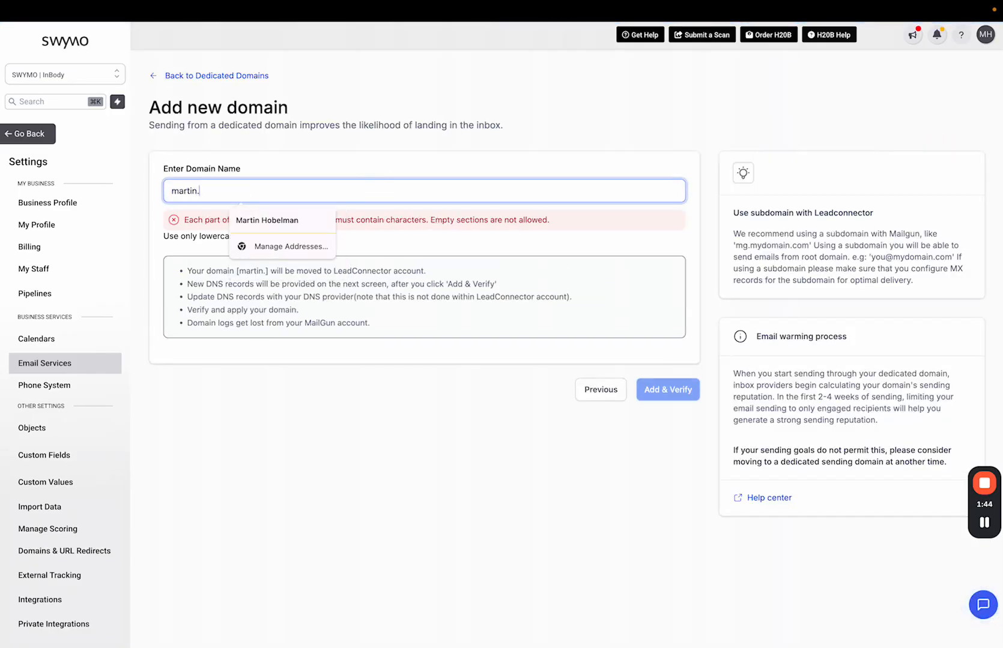
type("swymo.ai")
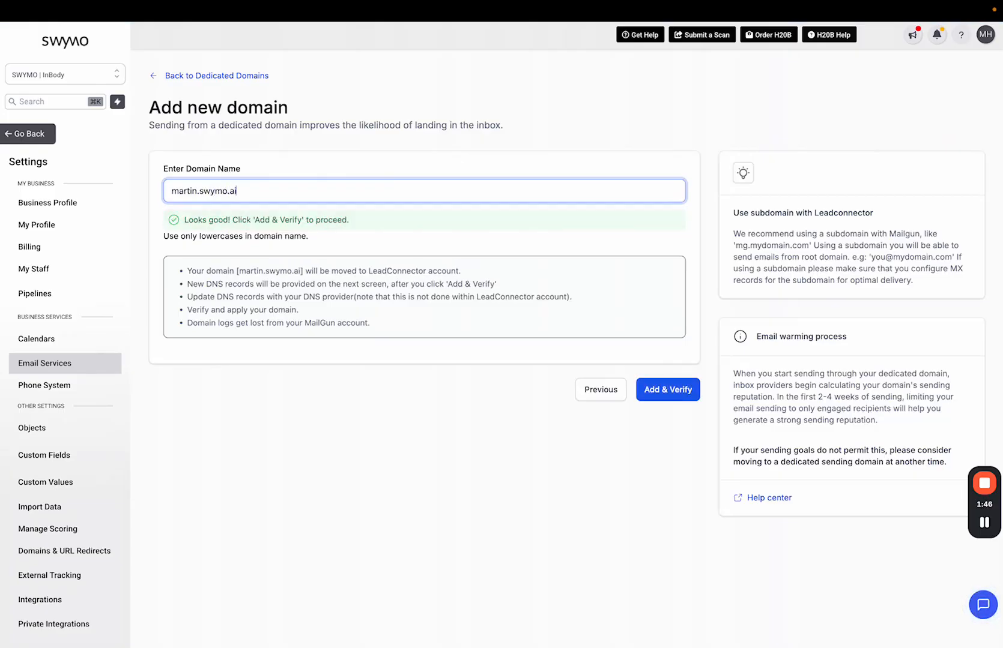
left_click(677, 401)
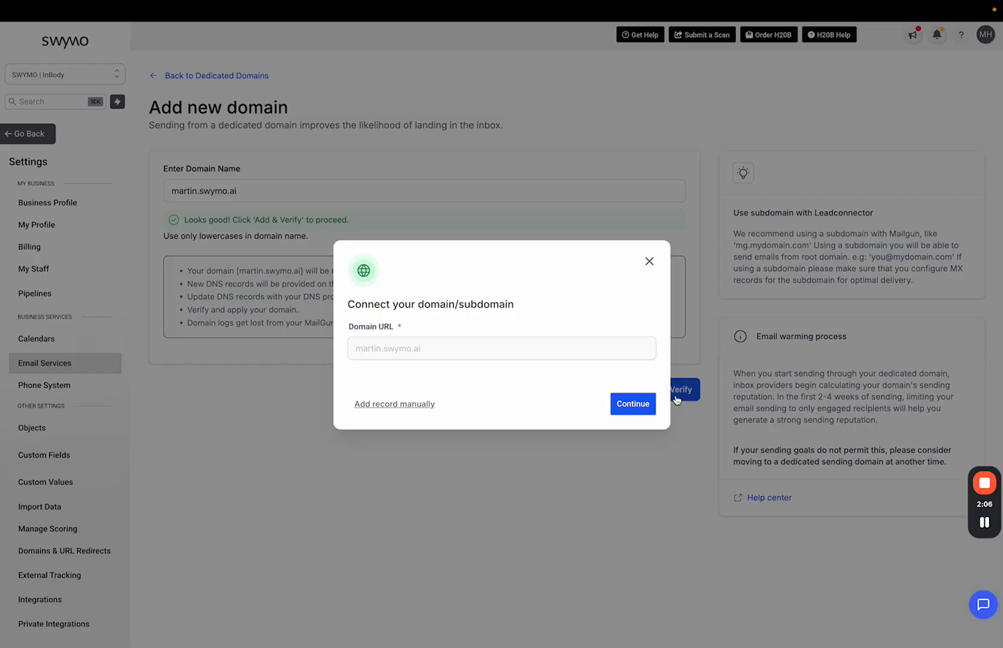
left_click(407, 403)
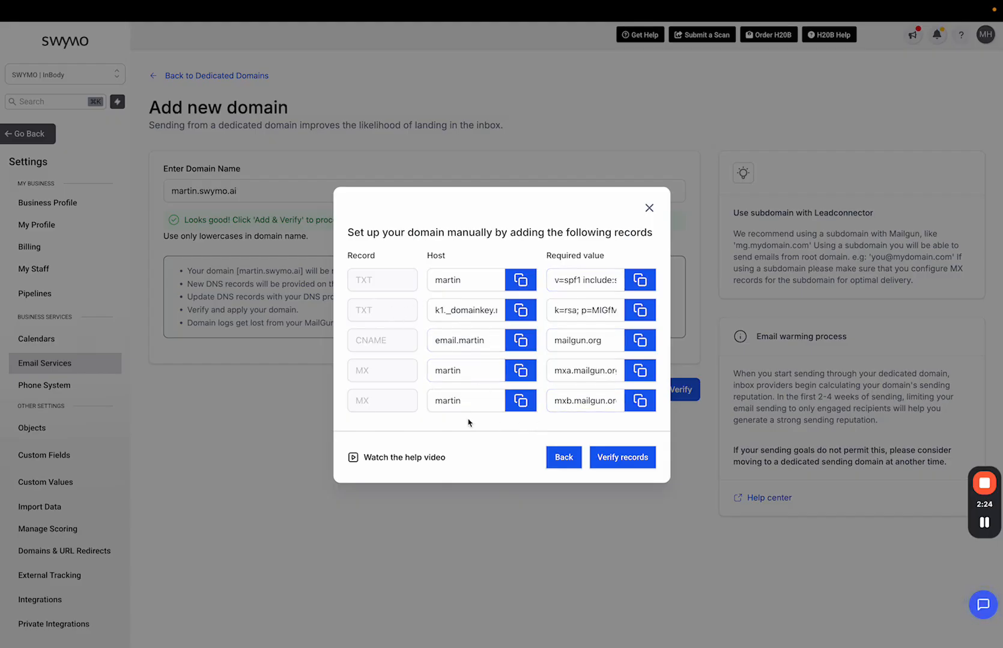
left_click(649, 209)
left_click(671, 397)
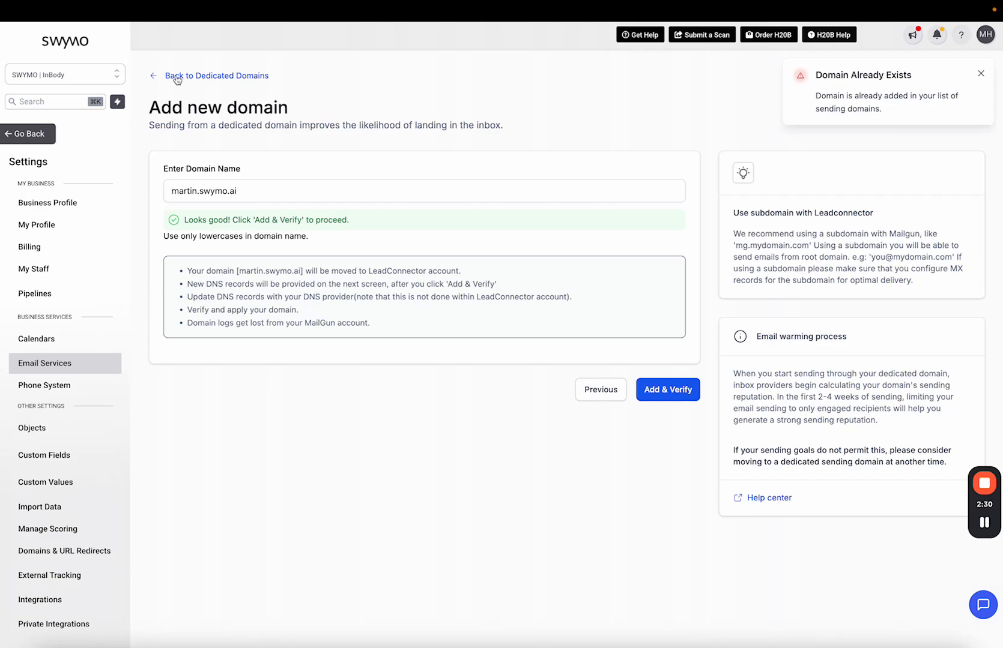
Step: Change the domain name to lee.swymo.ai, add and verify it, and continue with automatic setup
left_click(184, 190)
double_click(184, 189)
type("lee")
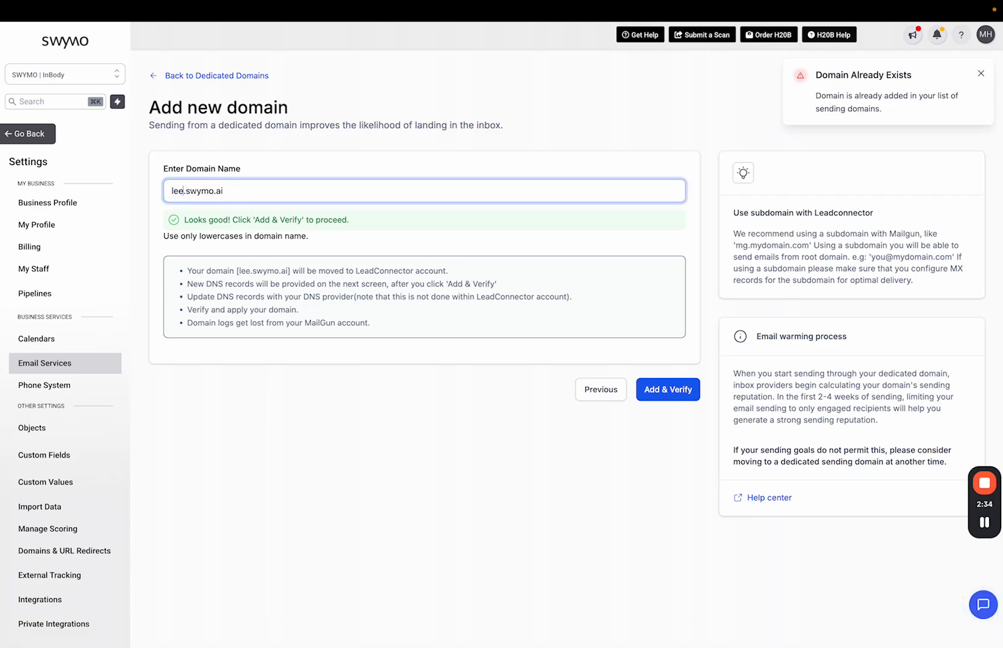
left_click(677, 398)
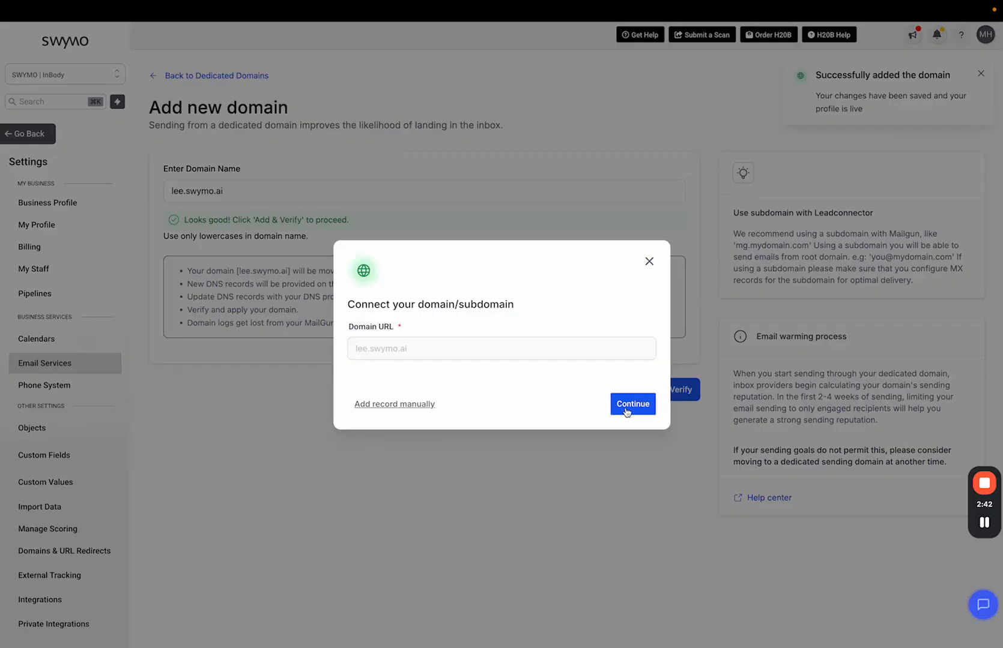
left_click(635, 411)
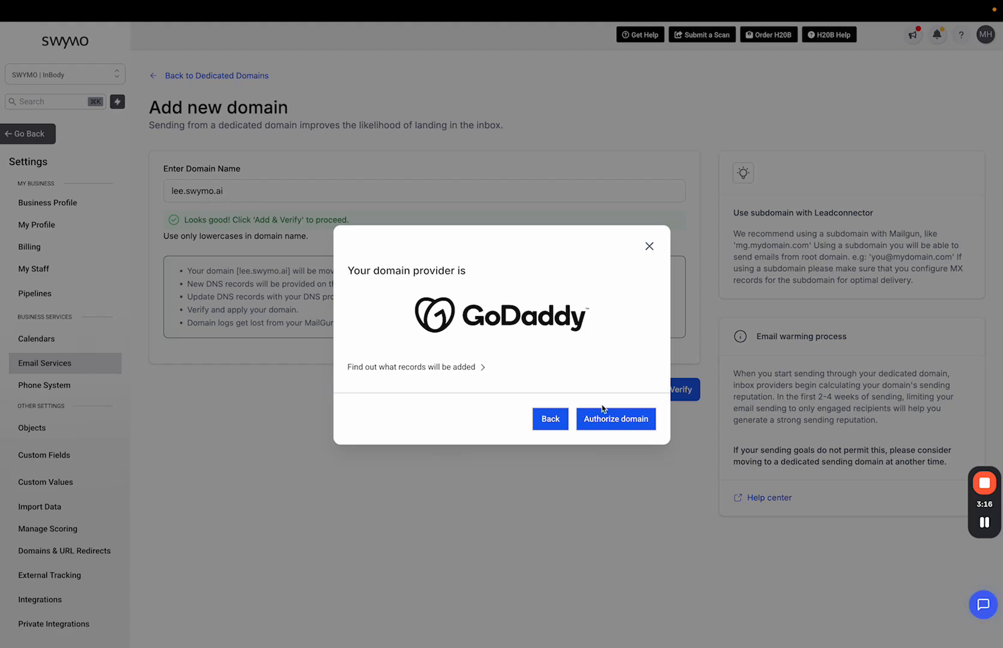
Step: Authorize lee.swymo.ai in GoDaddy and approve the LeadConnector email records
left_click(616, 430)
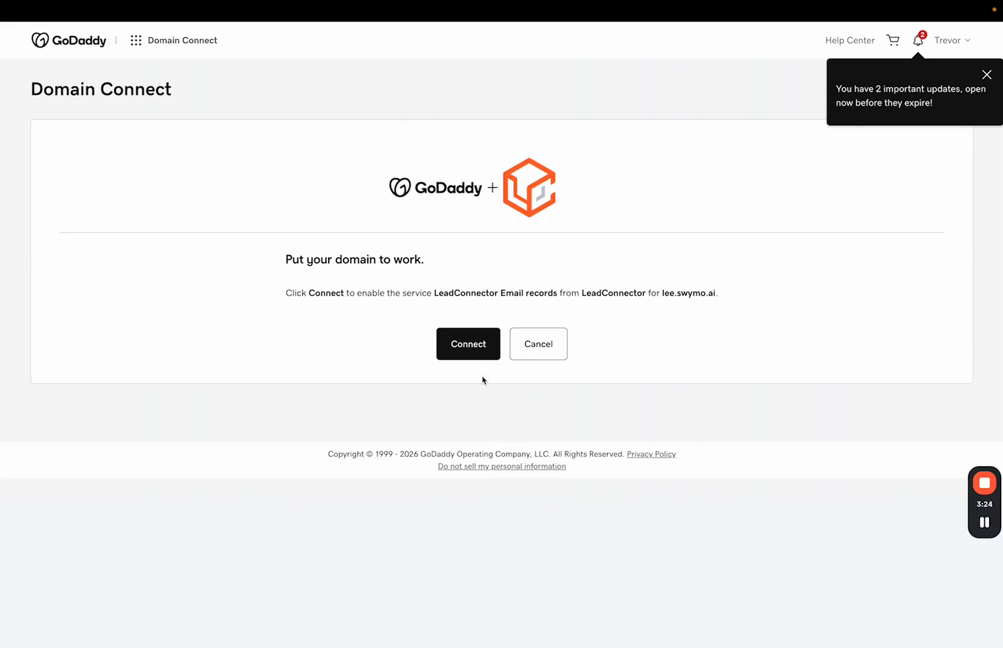
left_click(464, 353)
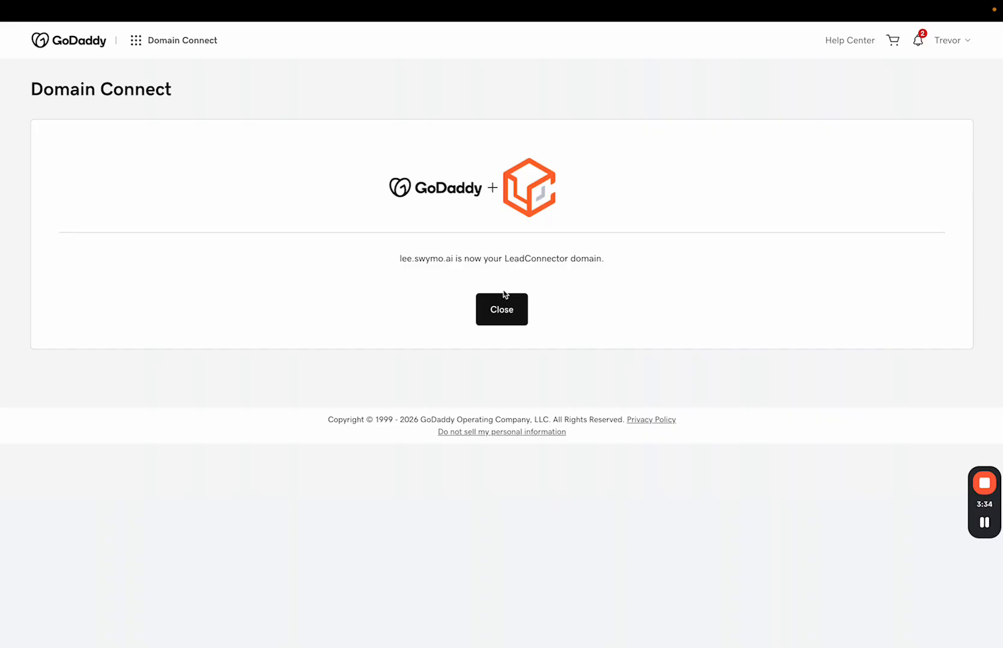
left_click_drag(397, 259, 619, 263)
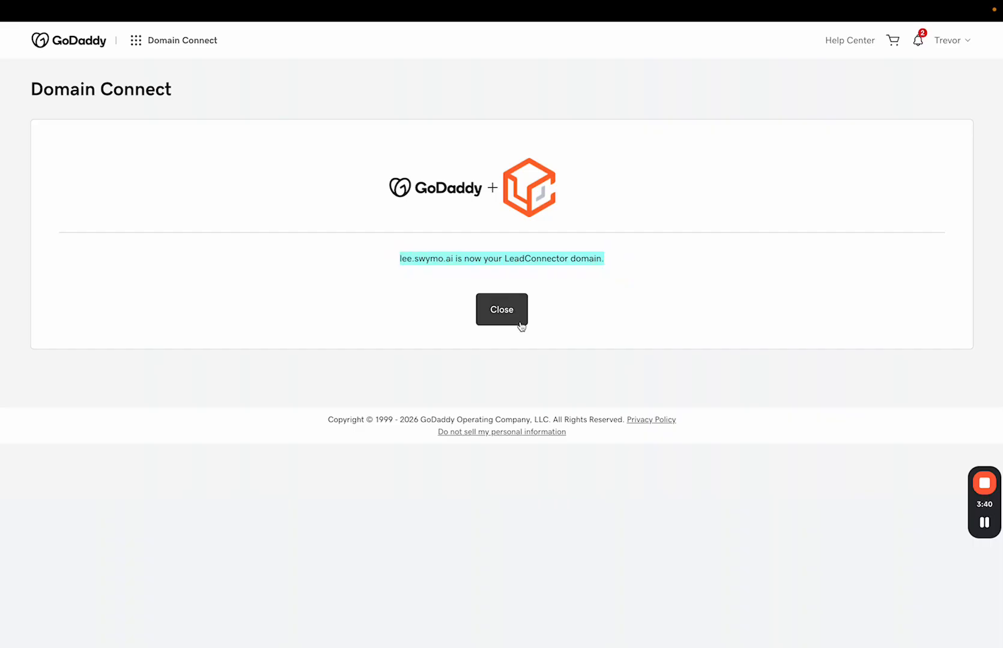
left_click(500, 311)
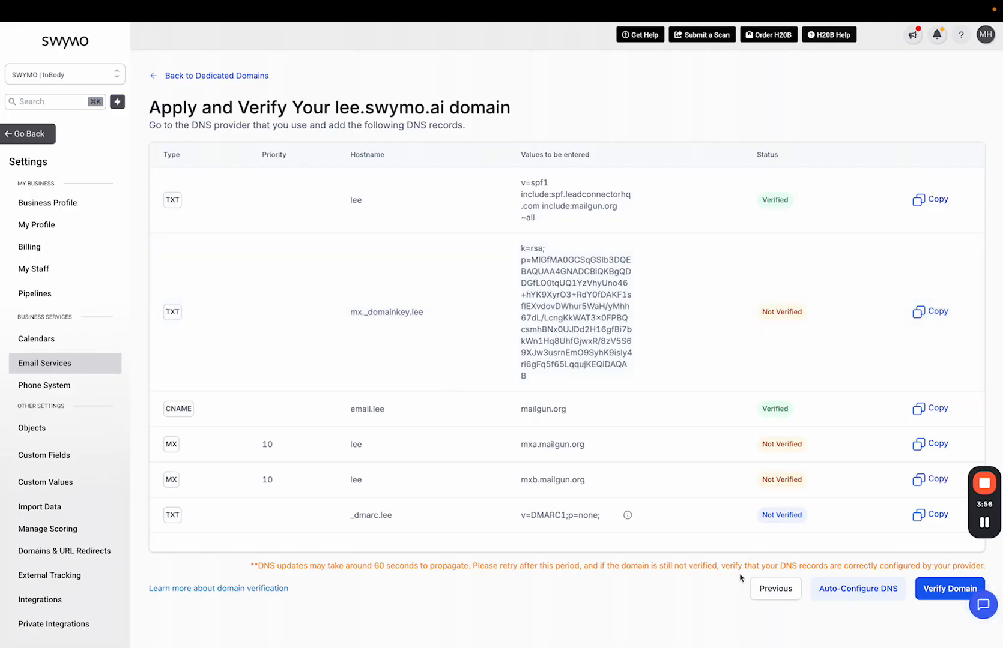
Step: Verify the lee.swymo.ai DNS records
left_click(931, 594)
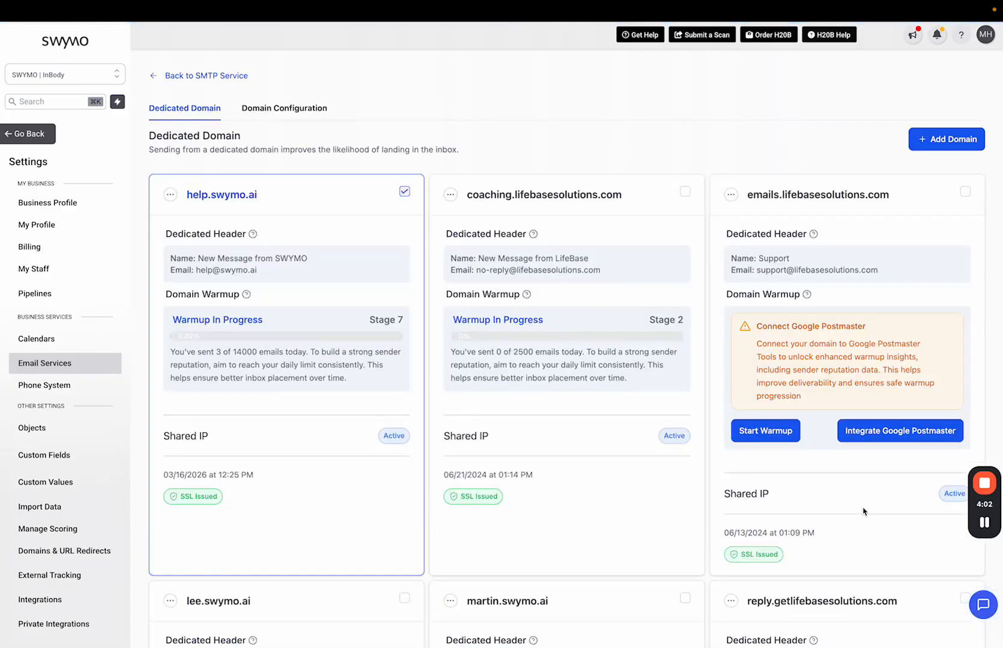
Step: Find the lee.swymo.ai card with its empty sender header and open its actions menu
scroll(343, 430, "down", 8)
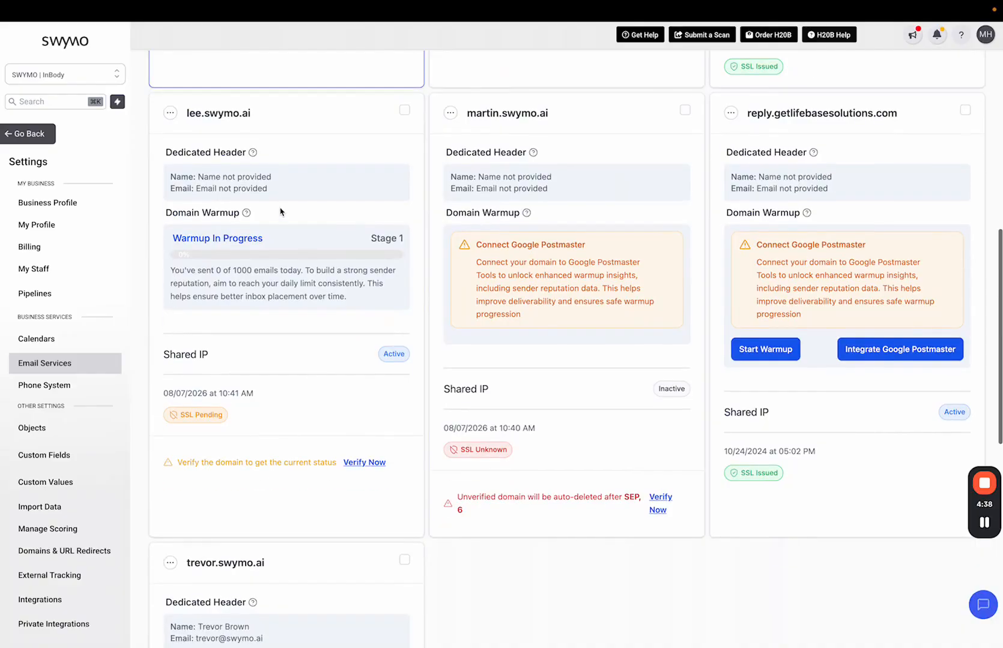
scroll(298, 446, "up", 1)
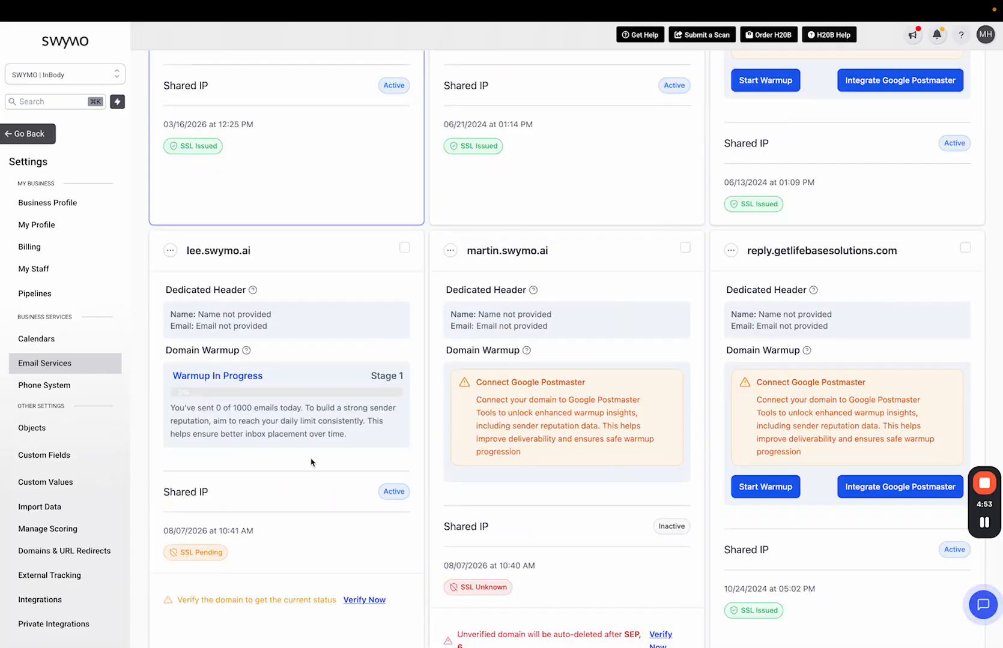
left_click_drag(172, 314, 261, 326)
left_click(261, 326)
left_click(172, 253)
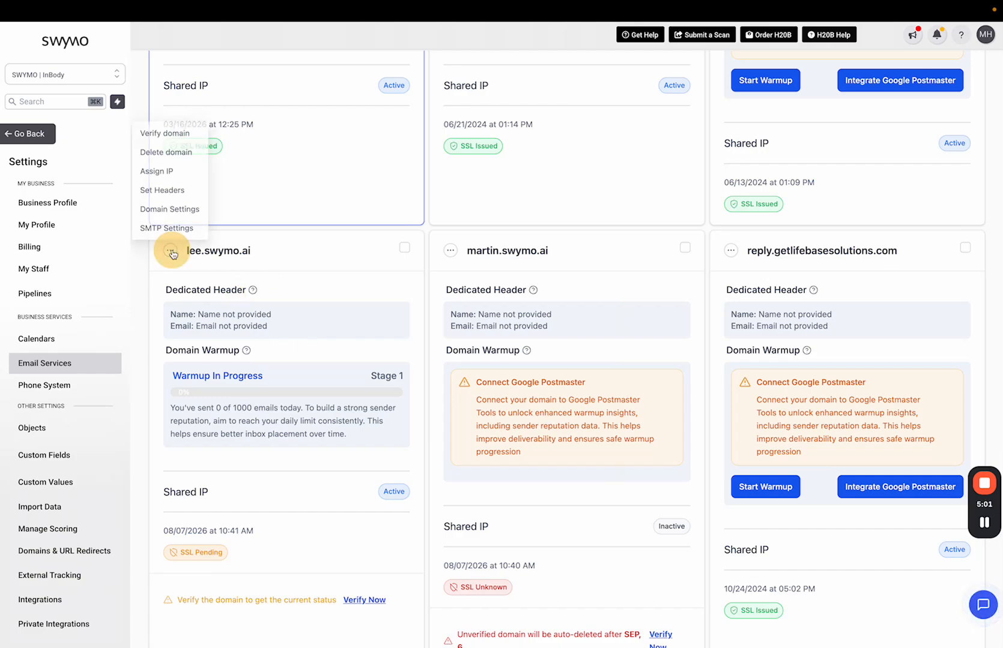
Step: Set lee.swymo.ai's dedicated From header with a sender name and a swymo.ai sender e-mail, and save
left_click(162, 188)
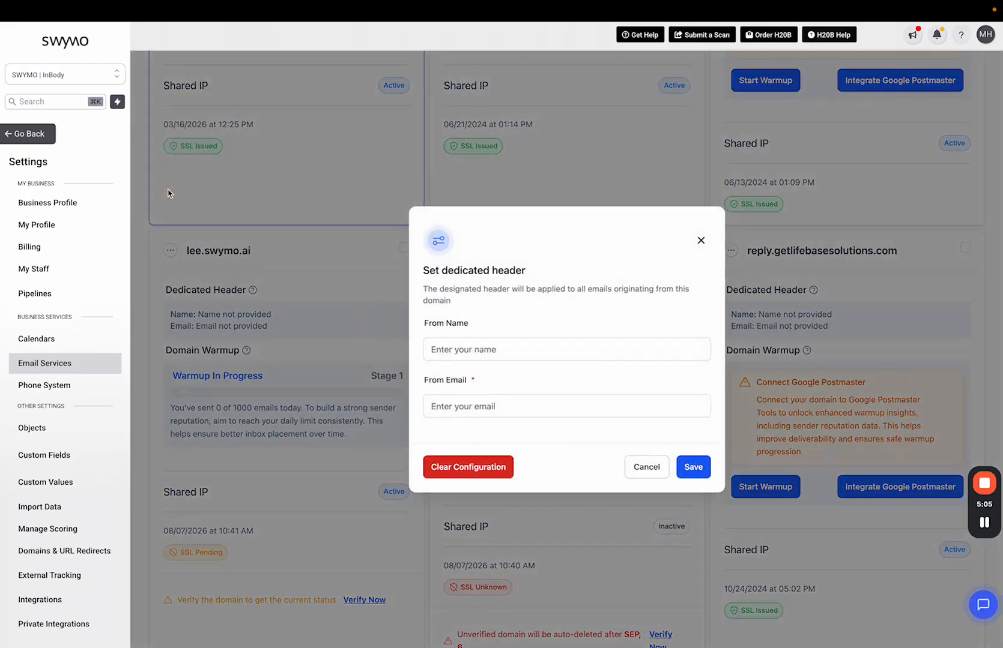
left_click(462, 349)
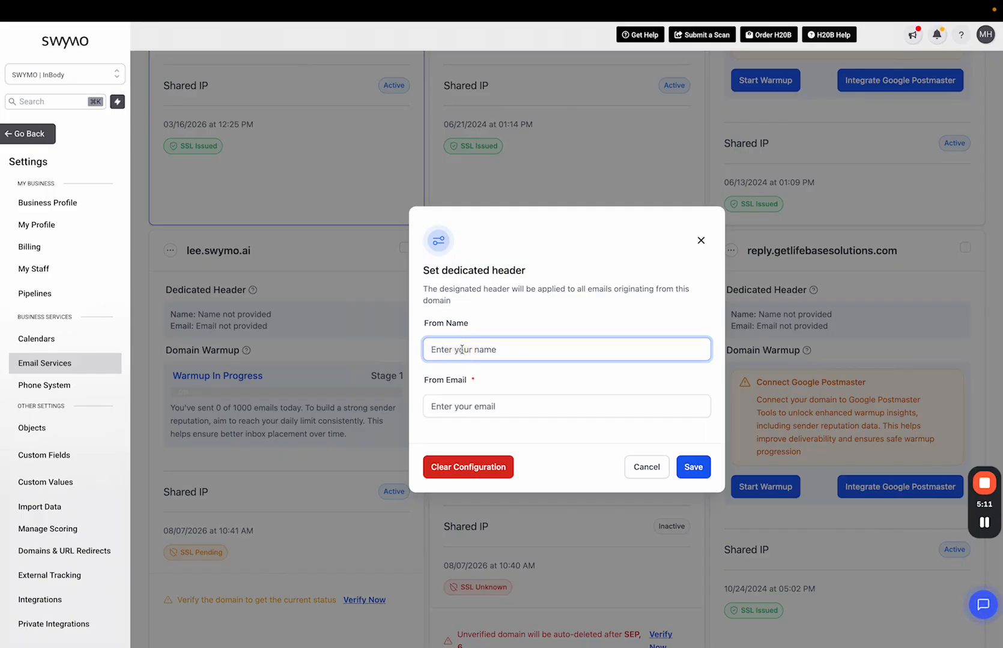
type("Martin from SWYMO")
left_click_drag(482, 352, 430, 350)
left_click(443, 350)
left_click(474, 404)
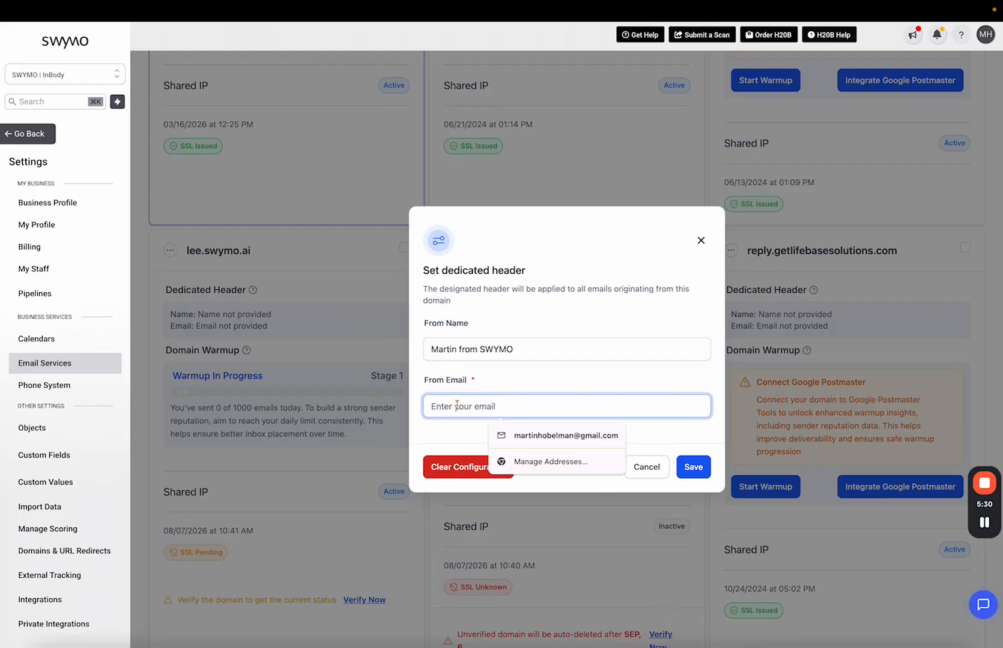
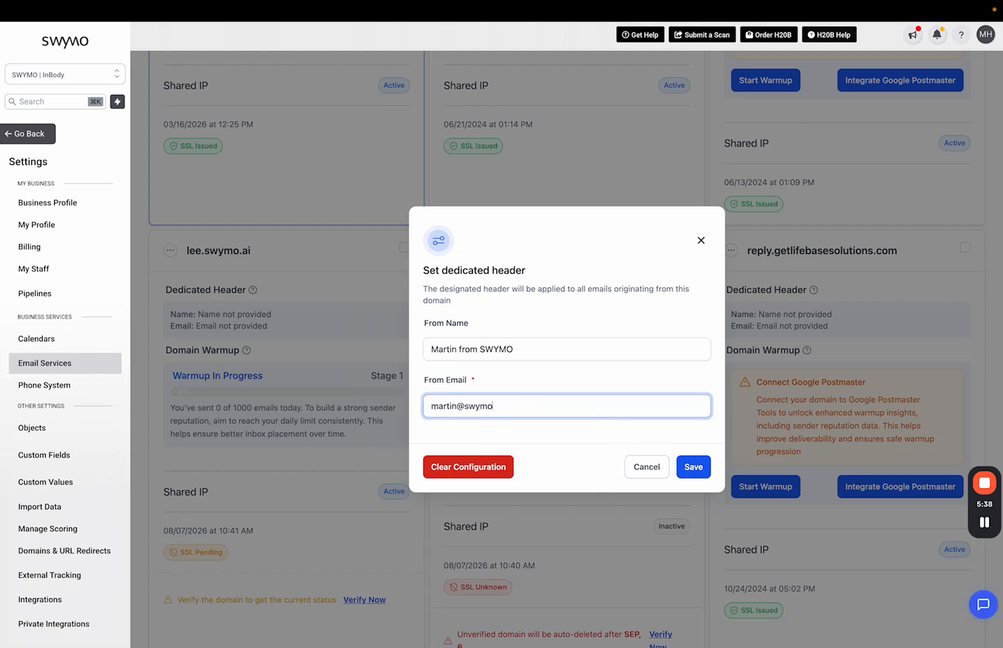
left_click(691, 471)
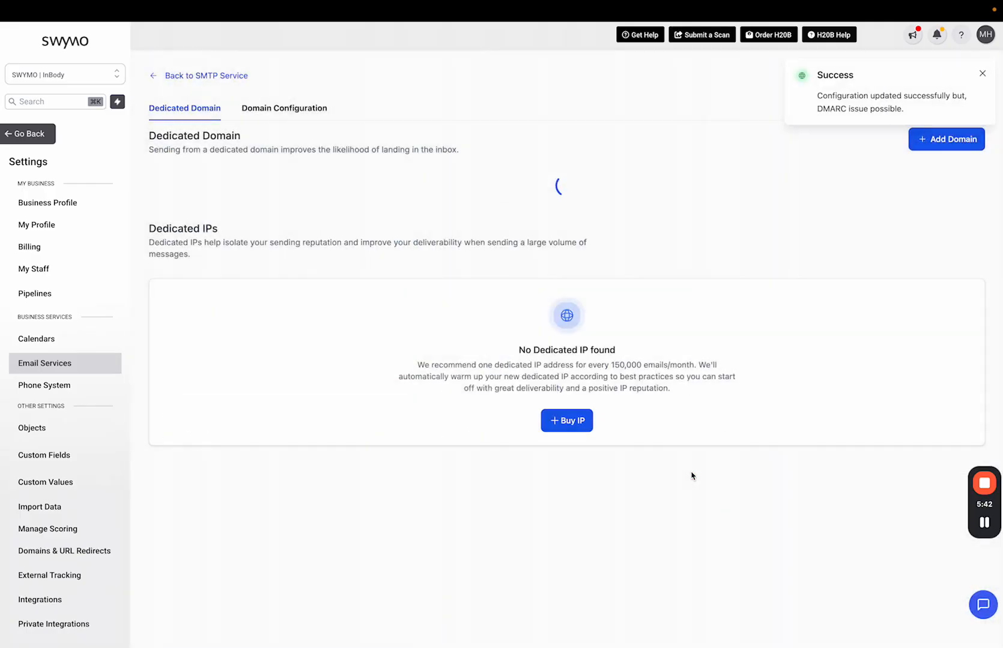
scroll(331, 458, "down", 4)
scroll(331, 458, "down", 1)
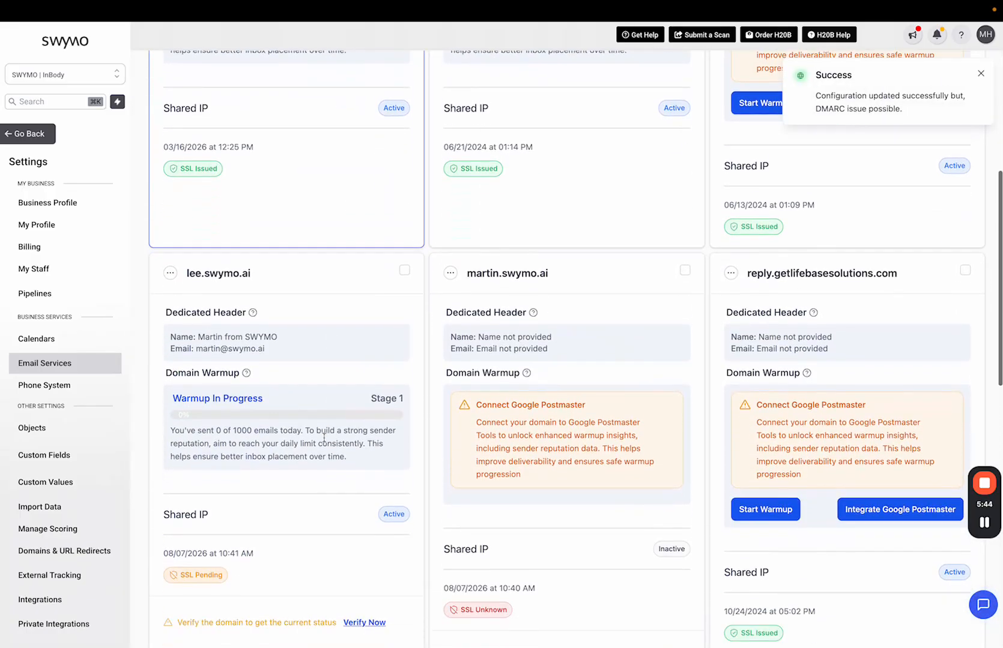
left_click_drag(183, 273, 241, 273)
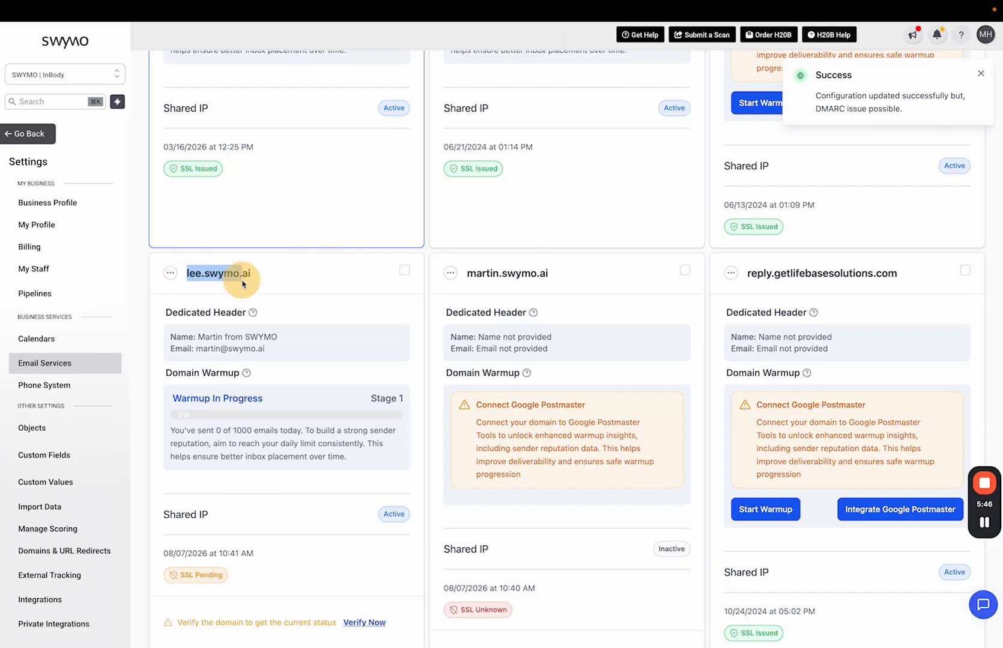
left_click_drag(199, 337, 278, 354)
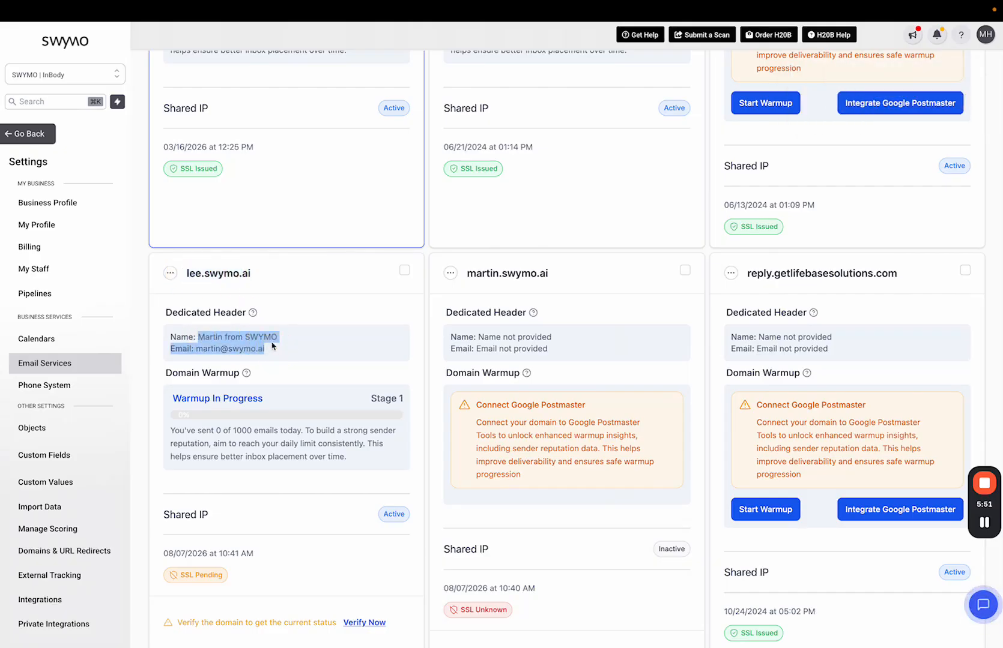
scroll(278, 396, "up", 6)
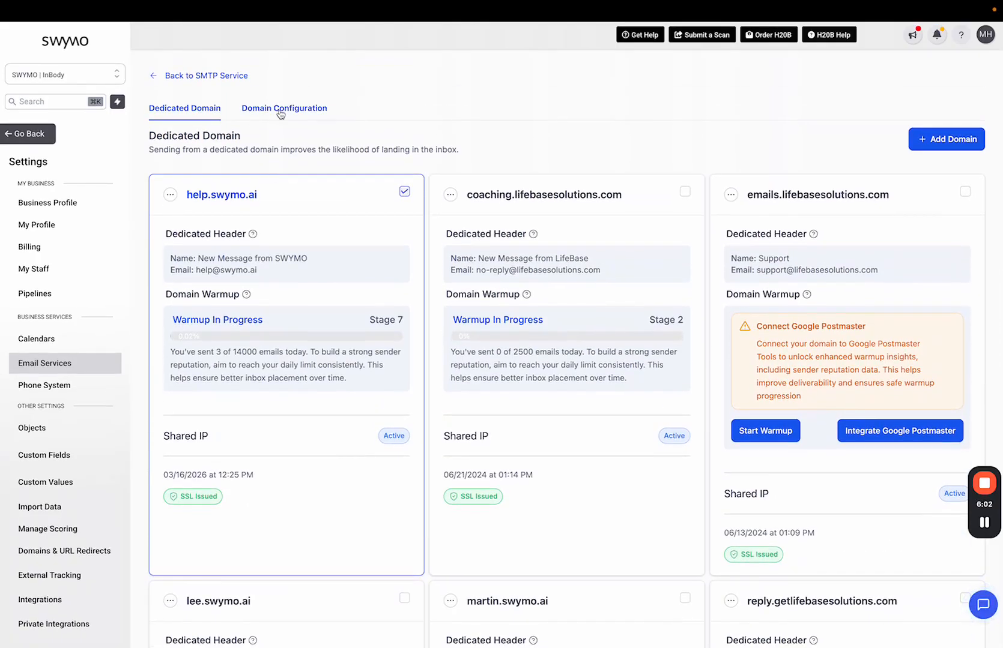
Step: On Domain Configuration, review the Default Dedicated Domain choices, leaving help.swymo.ai unchanged
left_click(281, 114)
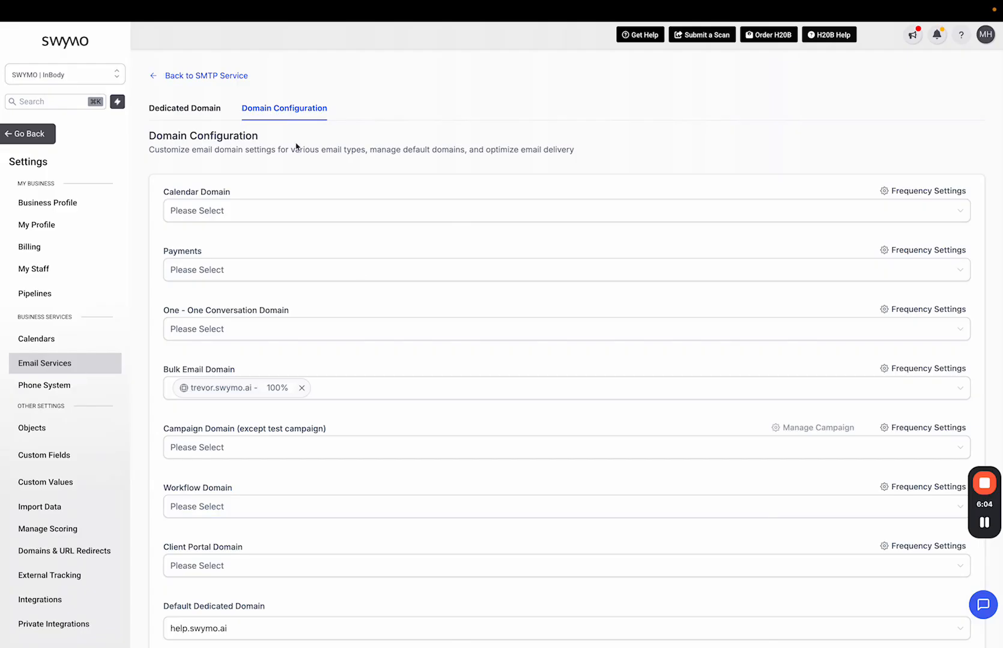
scroll(373, 319, "down", 3)
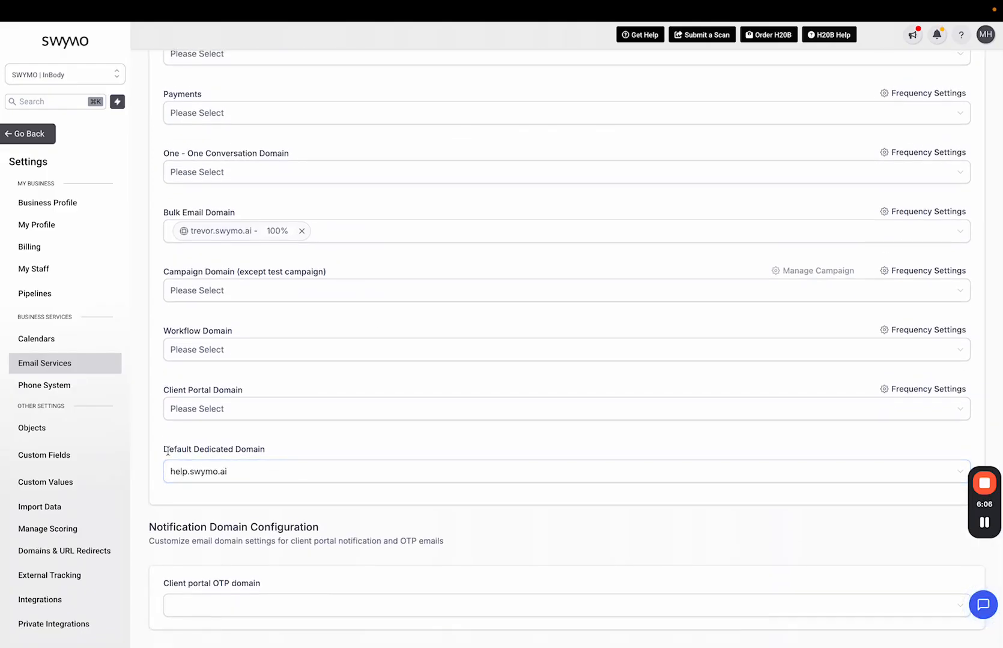
left_click(258, 474)
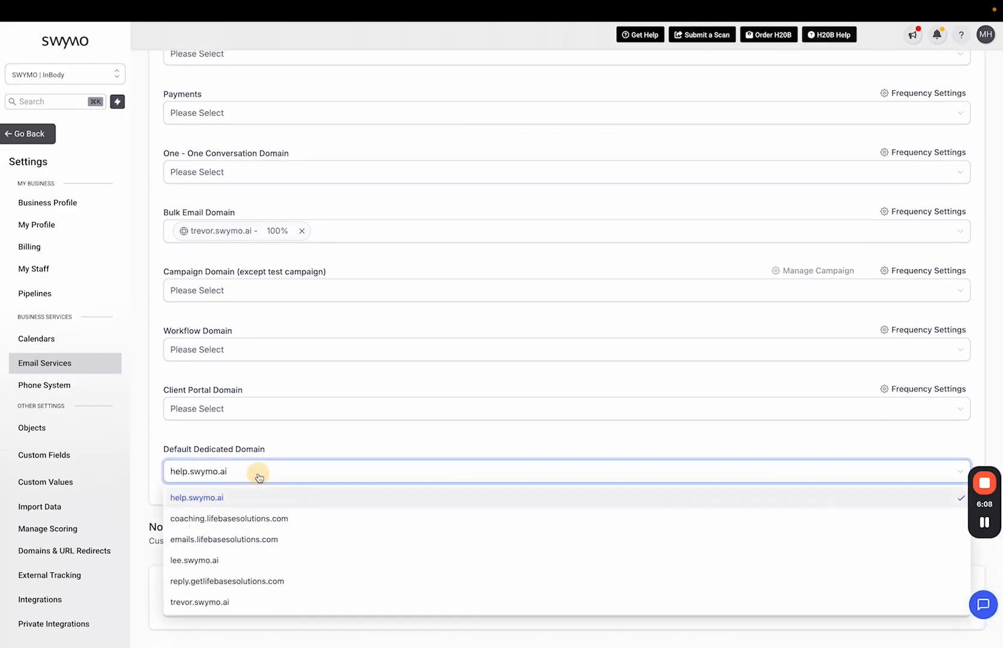
scroll(241, 564, "down", 1)
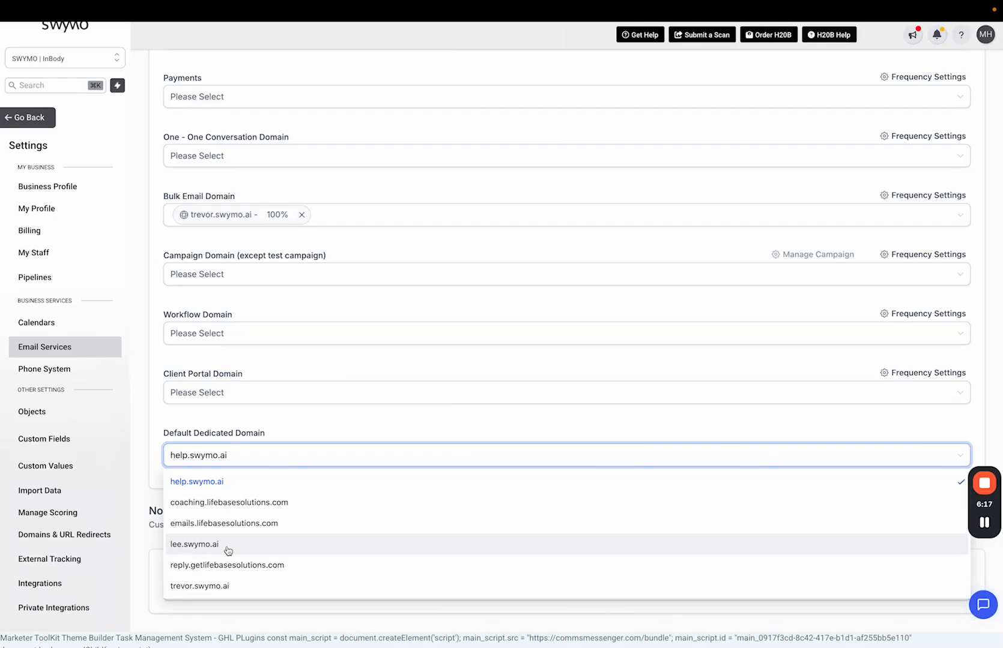
left_click(279, 433)
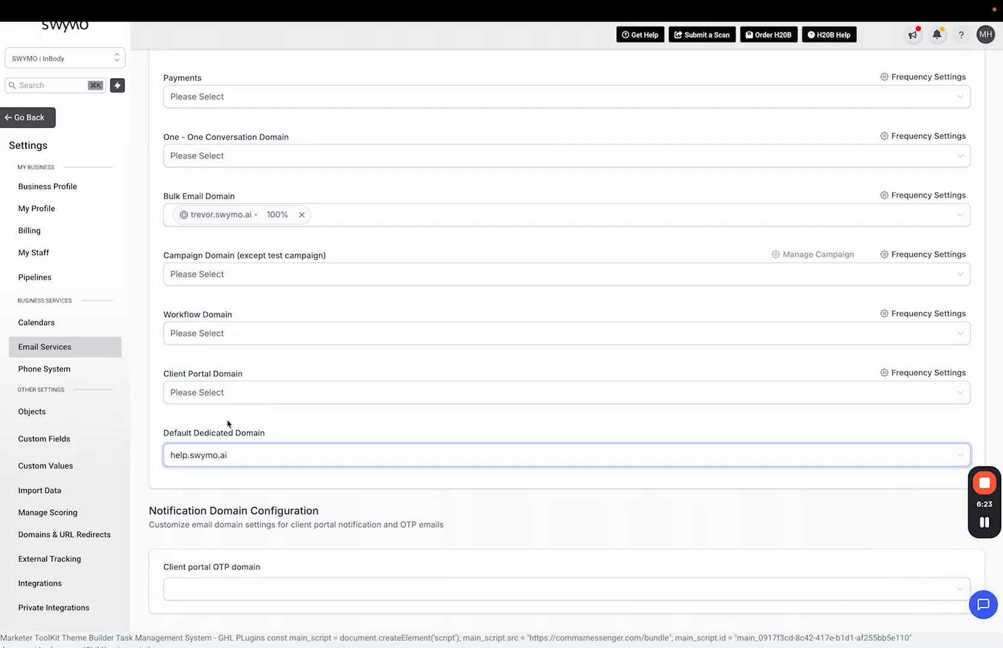
scroll(217, 457, "up", 3)
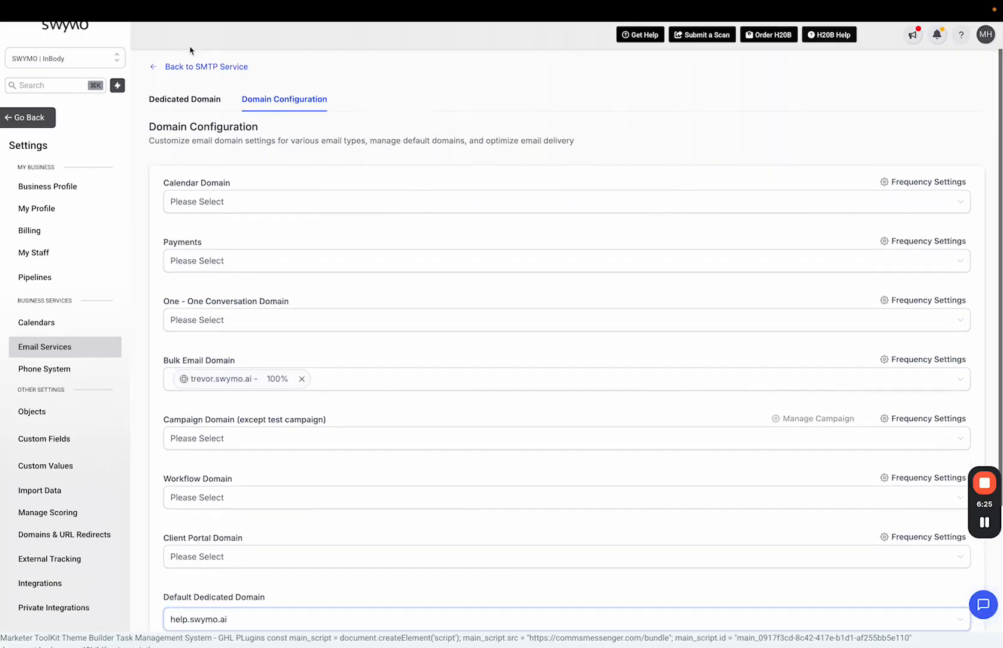
Step: Go back to the Dedicated Domain list and review lee.swymo.ai's card: warmup Stage 1, SSL pending
left_click(161, 61)
scroll(289, 431, "down", 3)
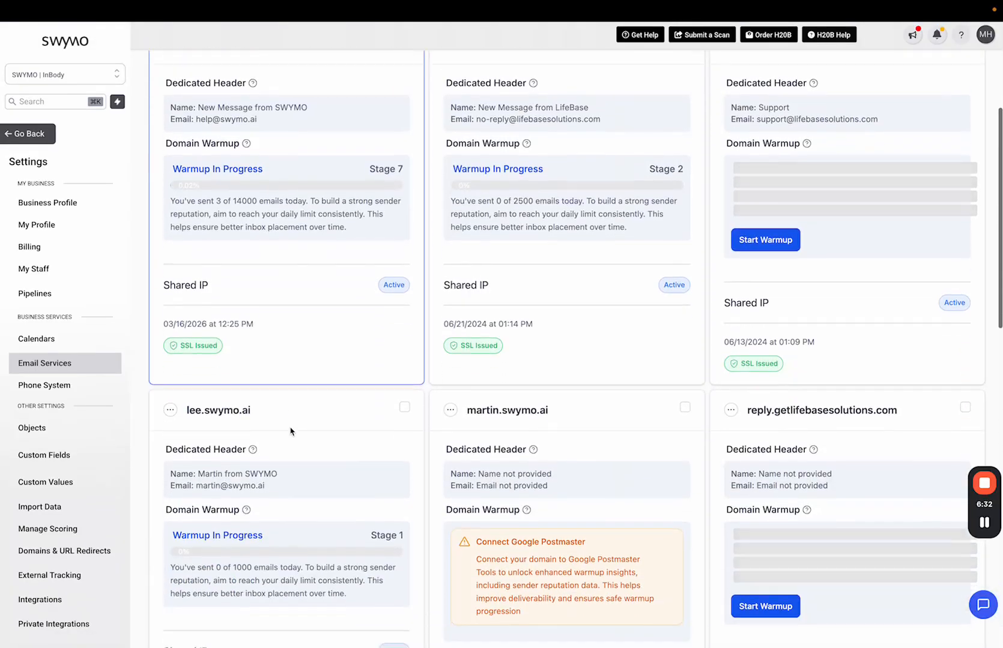
scroll(291, 431, "down", 2)
left_click_drag(198, 431, 296, 452)
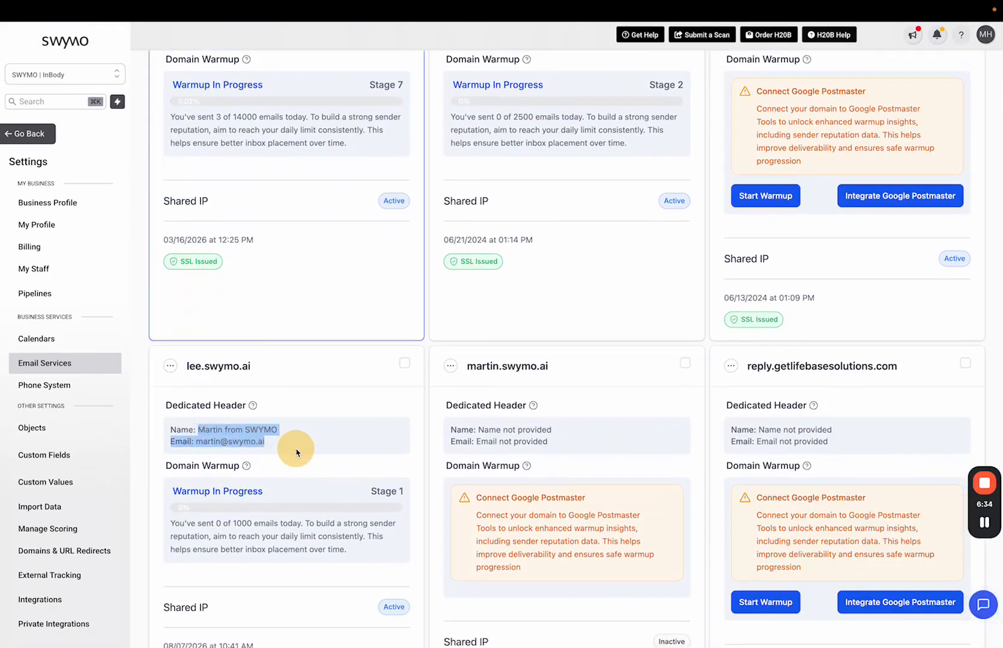
left_click(297, 453)
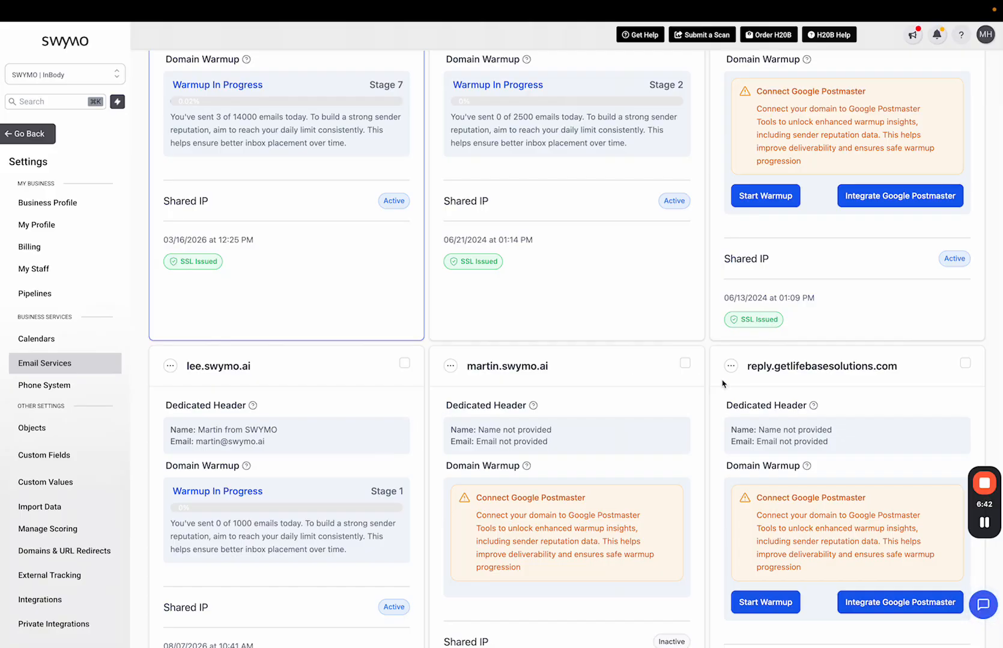
scroll(723, 384, "up", 4)
scroll(723, 384, "down", 5)
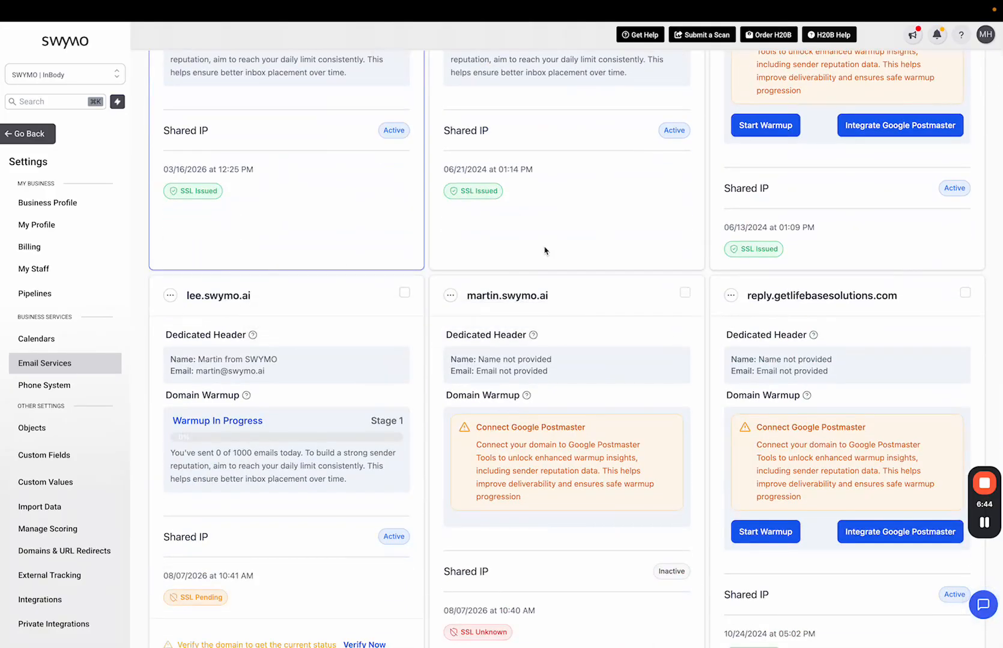
scroll(545, 251, "up", 5)
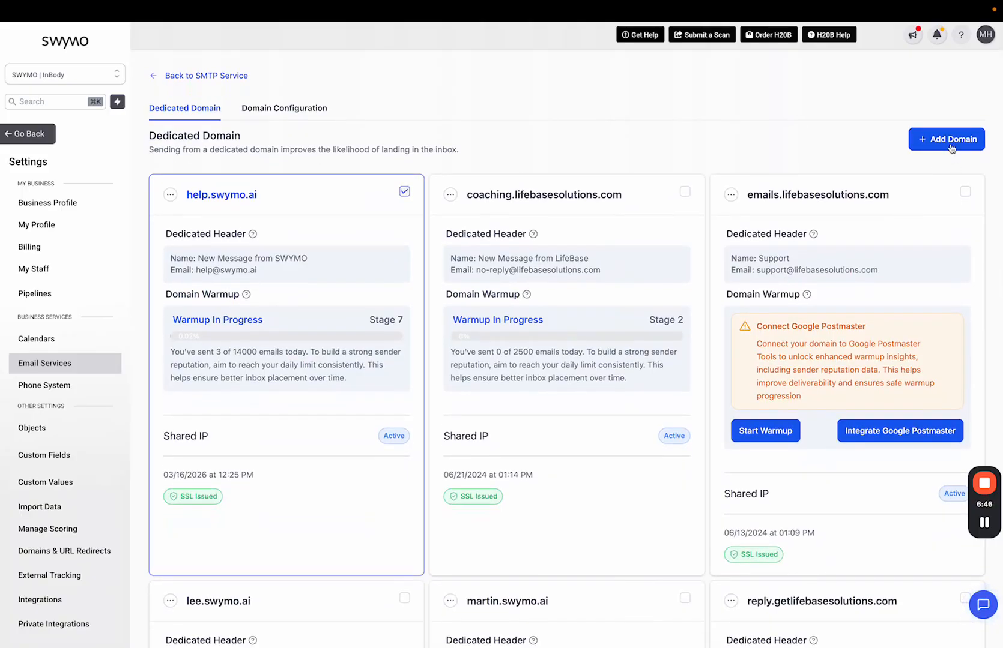
Step: Enter mailgun.swymo.ai as the new dedicated domain name and submit it with Add & Verify
left_click(948, 143)
left_click(432, 188)
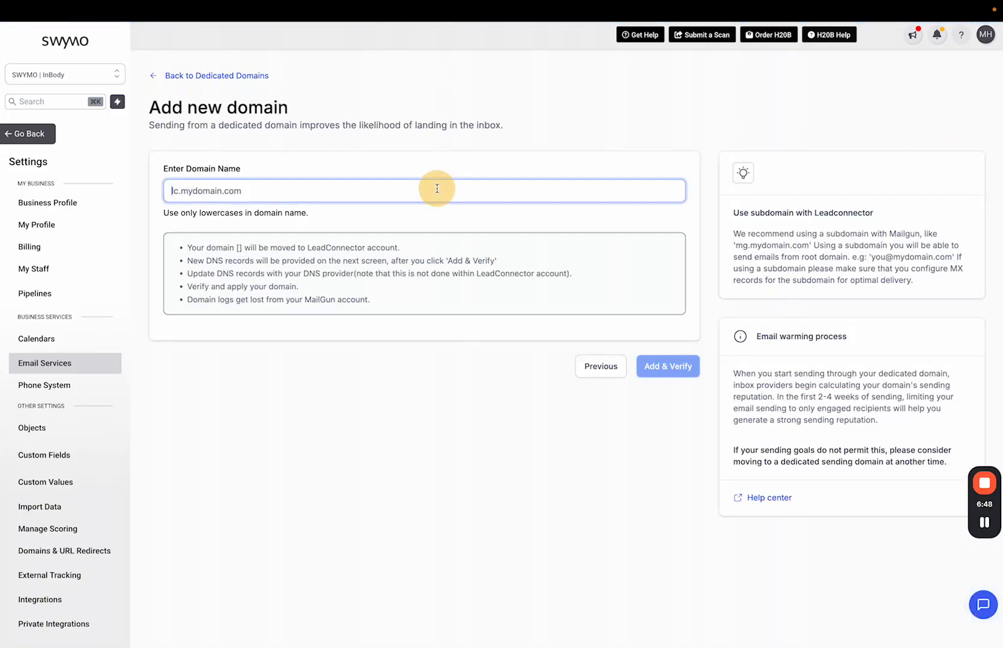
type("mailgu")
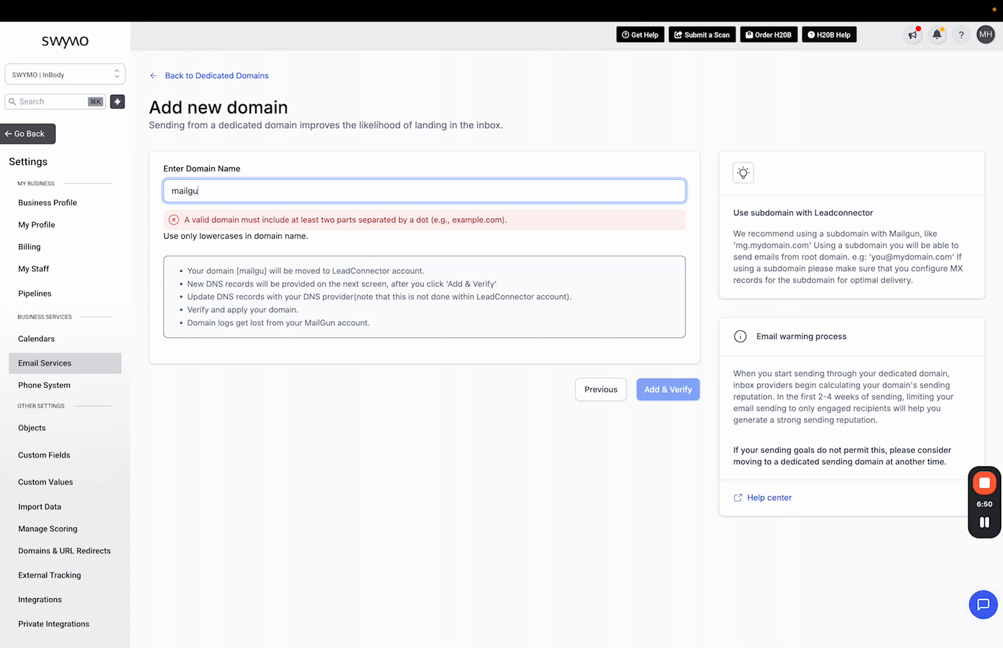
type("n.swymo.ai")
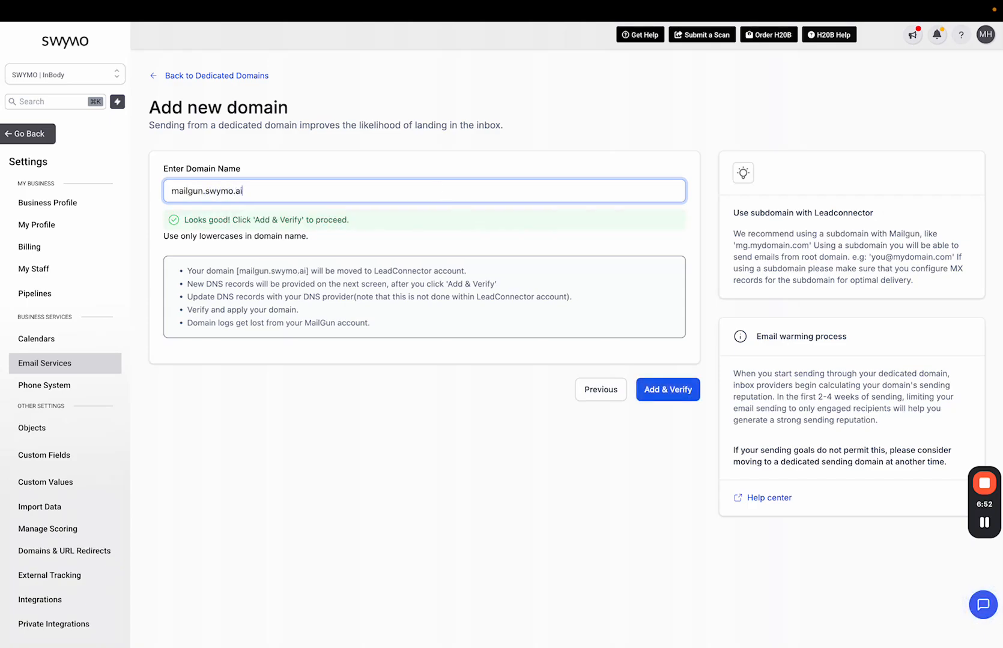
left_click(641, 396)
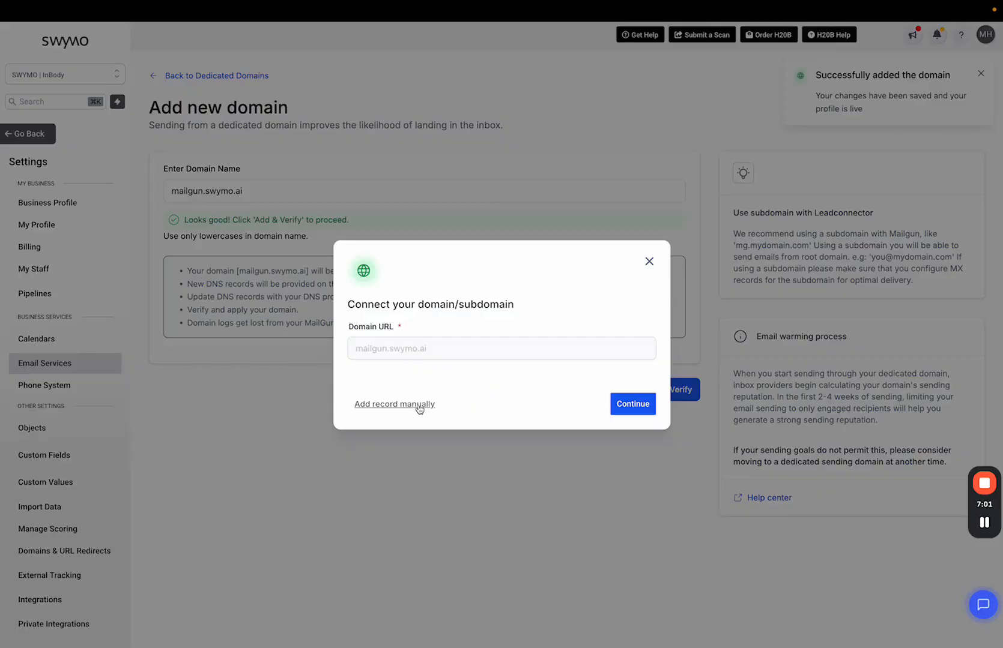
Step: Show mailgun.swymo.ai's manual DNS records (two TXT, one CNAME, two MX), then go to GoDaddy's swymo.ai dashboard
left_click(403, 407)
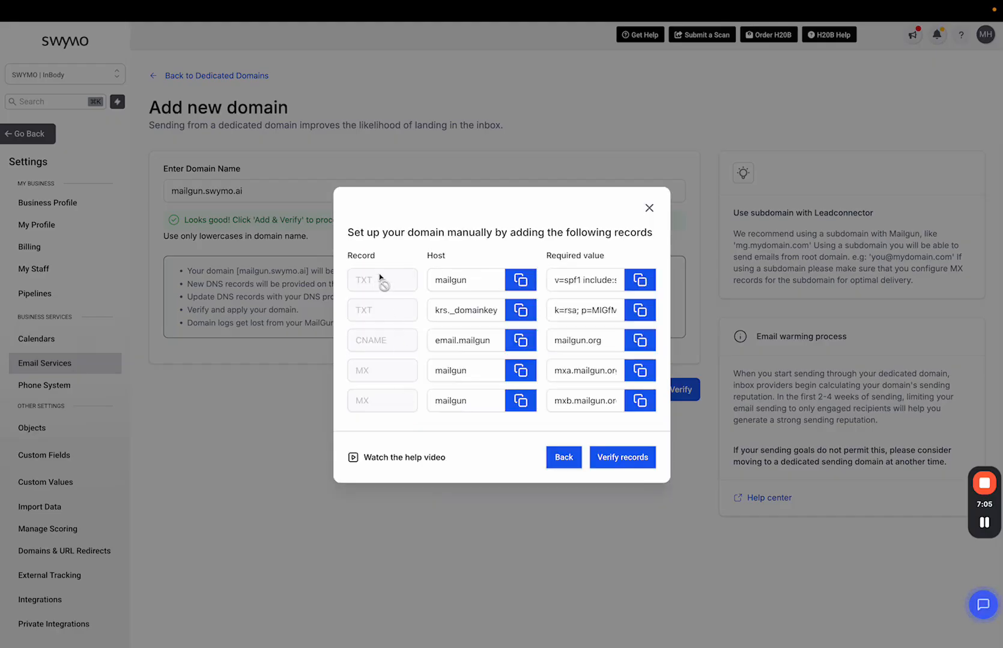
mouse_move(284, 6)
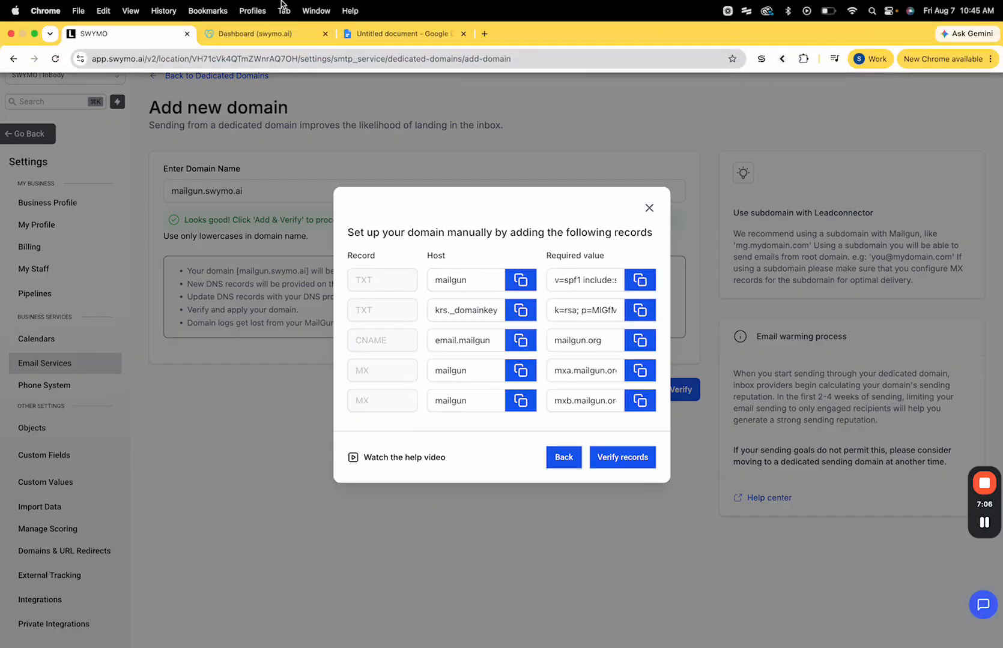
left_click(272, 33)
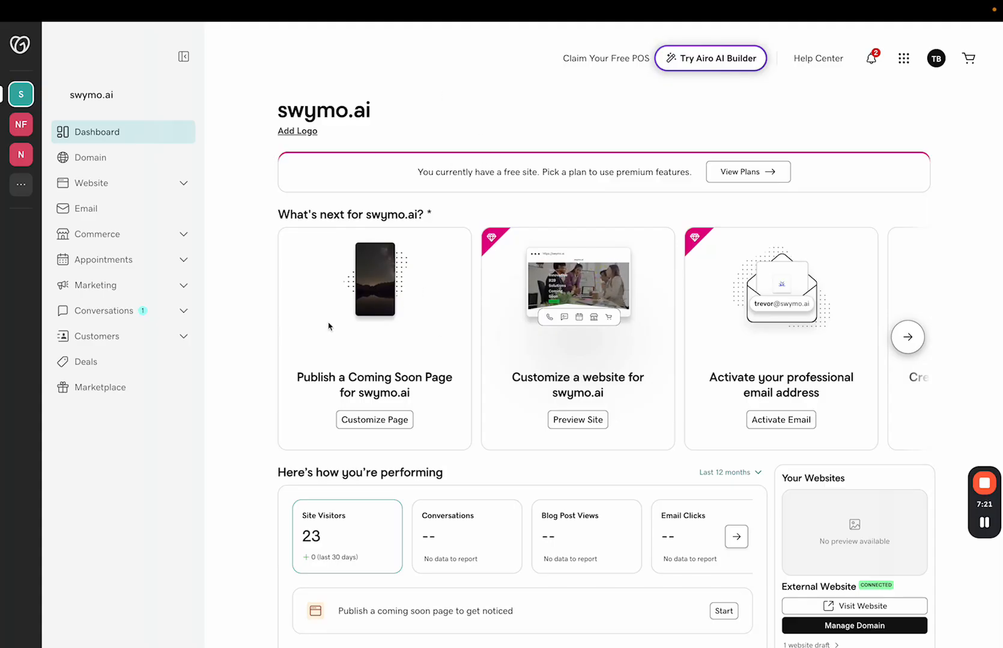
Step: Start a blank new DNS record in swymo.ai's GoDaddy DNS settings, then return to SWYMO's required records
scroll(861, 558, "down", 2)
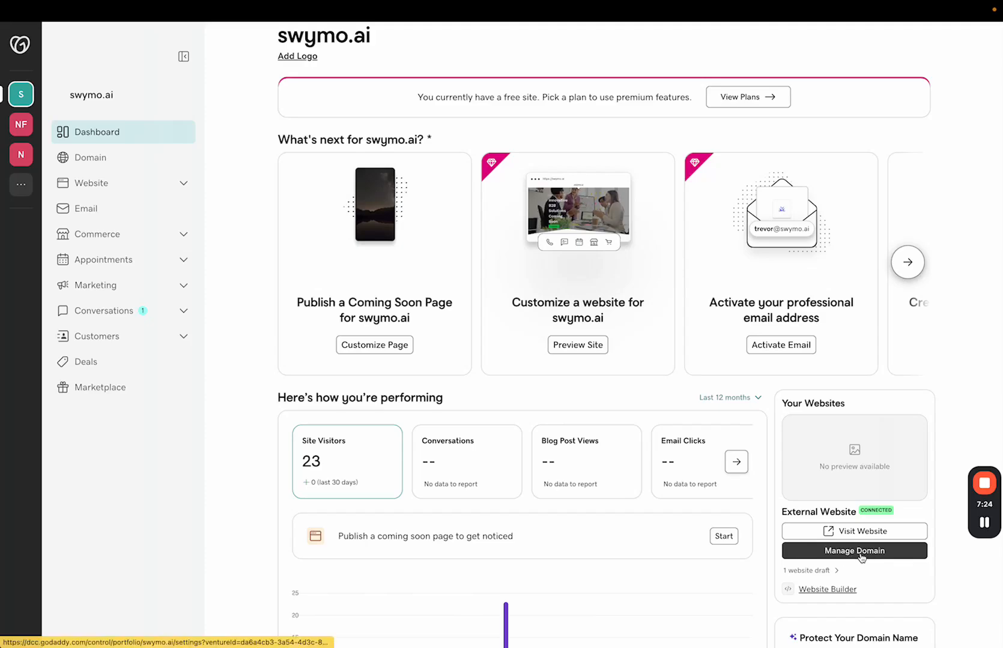
left_click(859, 556)
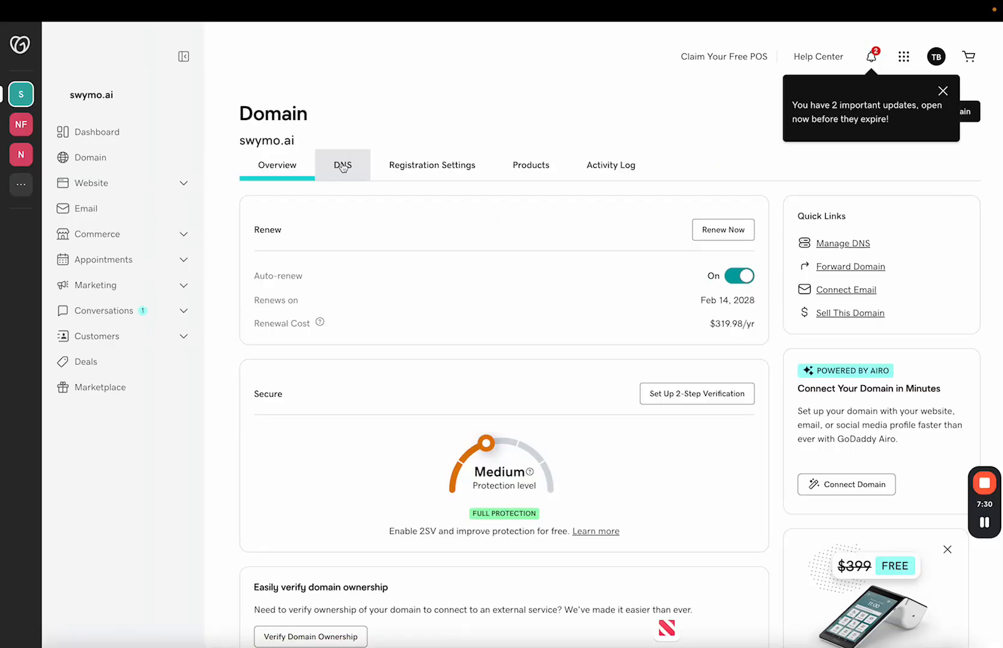
left_click(345, 171)
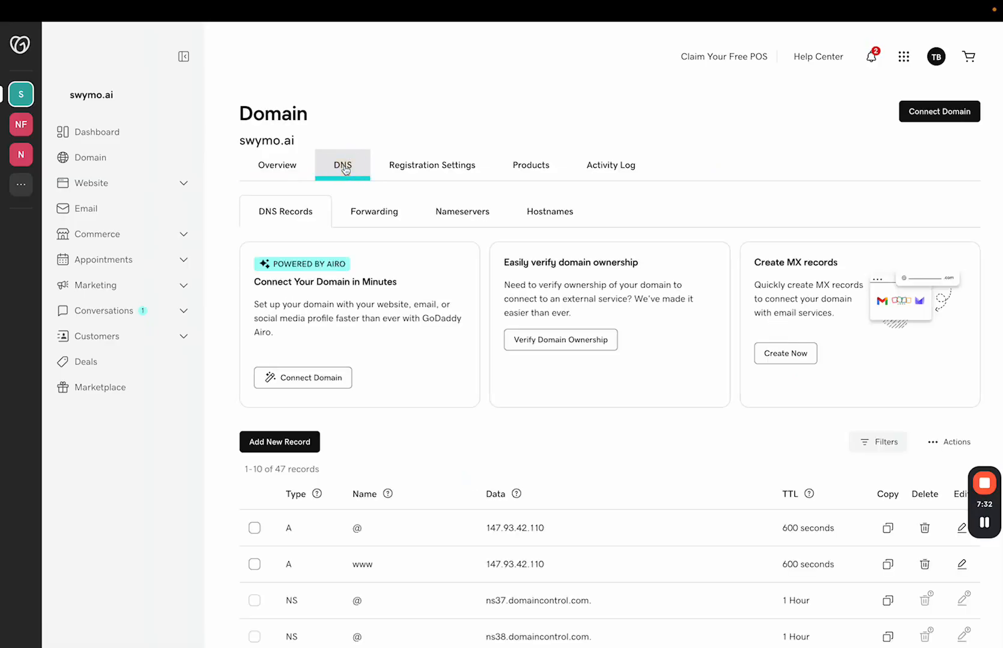
scroll(413, 421, "down", 1)
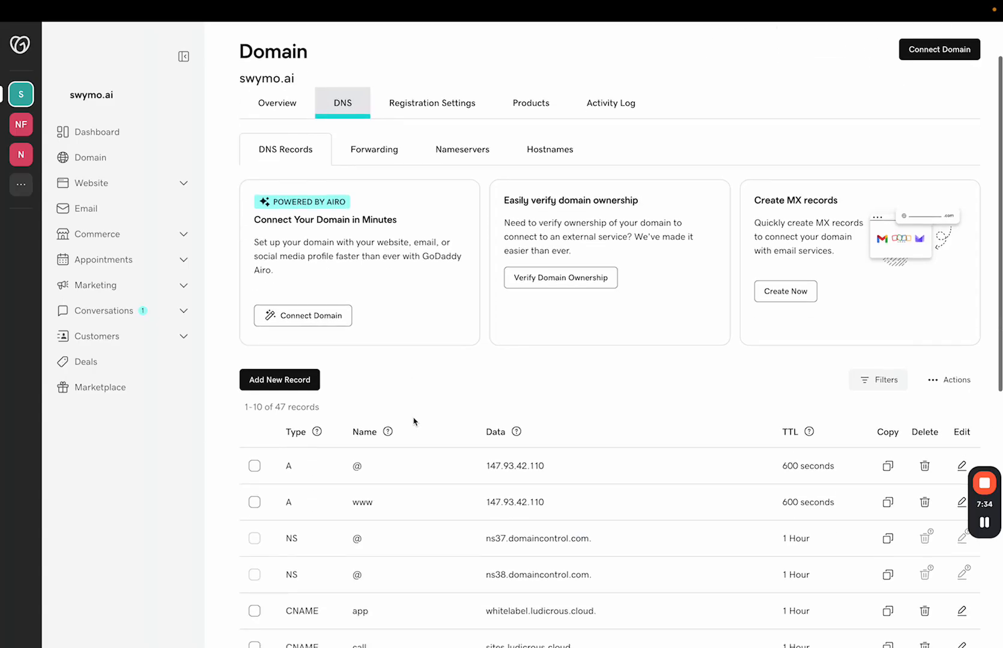
left_click(285, 387)
mouse_move(255, 3)
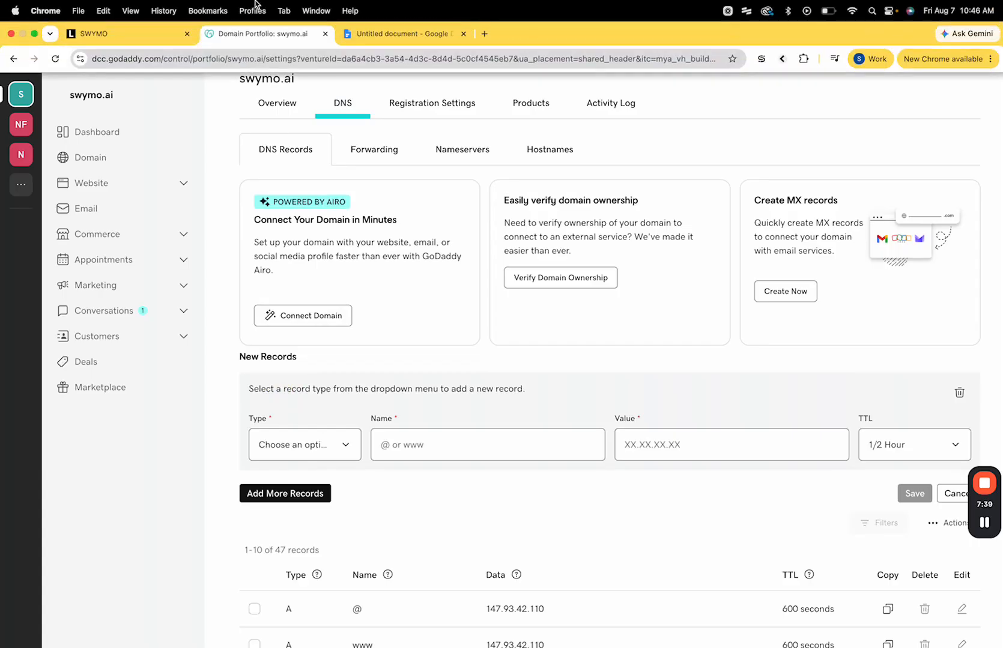
left_click(147, 41)
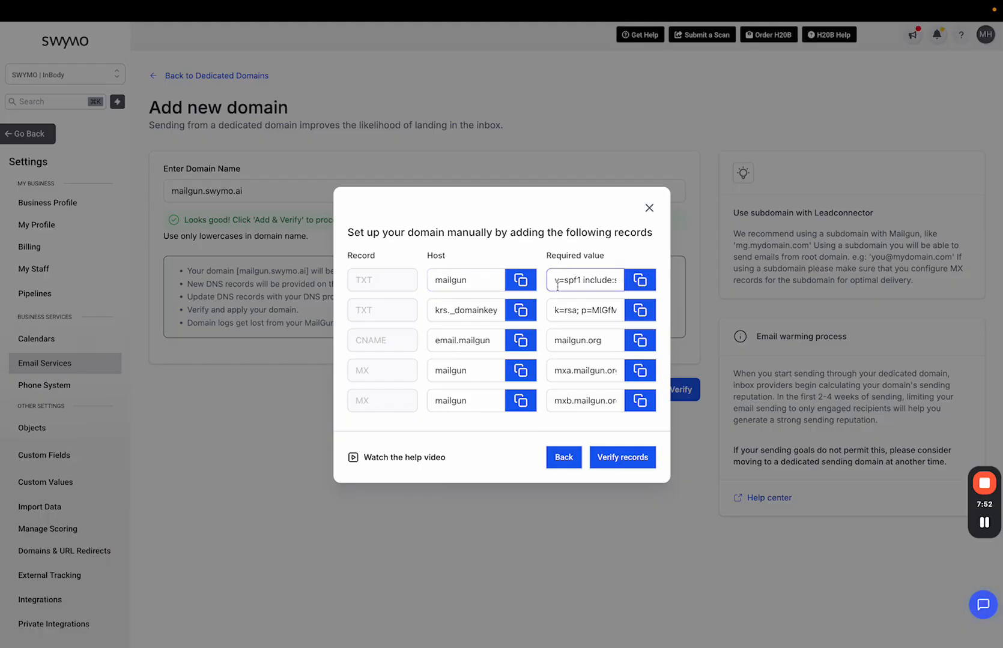
Step: Make the new GoDaddy record a TXT record named mailgun, copied from SWYMO's first TXT host
left_click(520, 281)
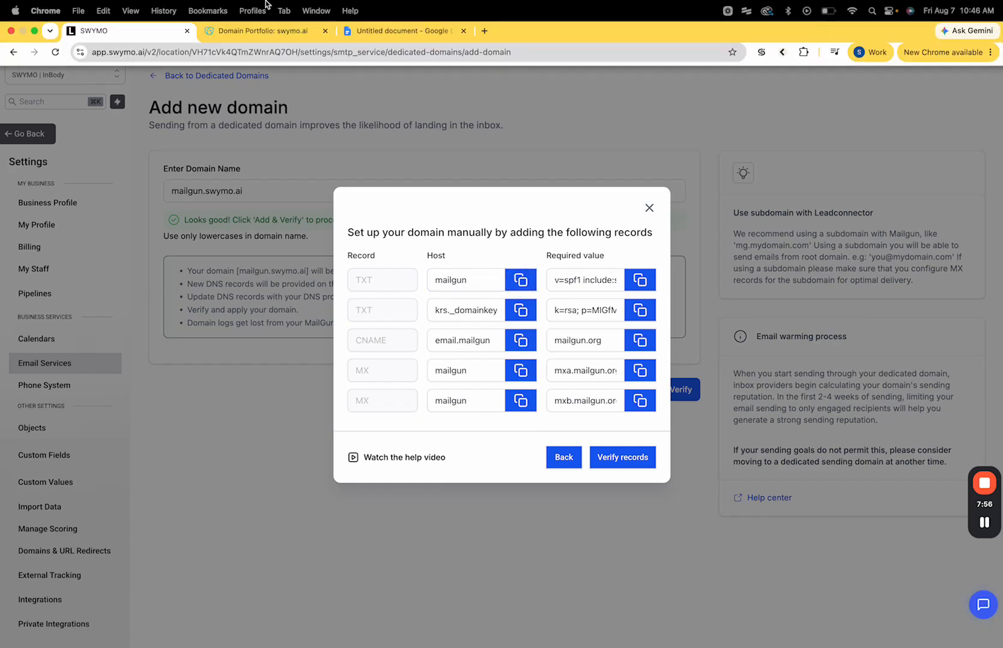
left_click(258, 33)
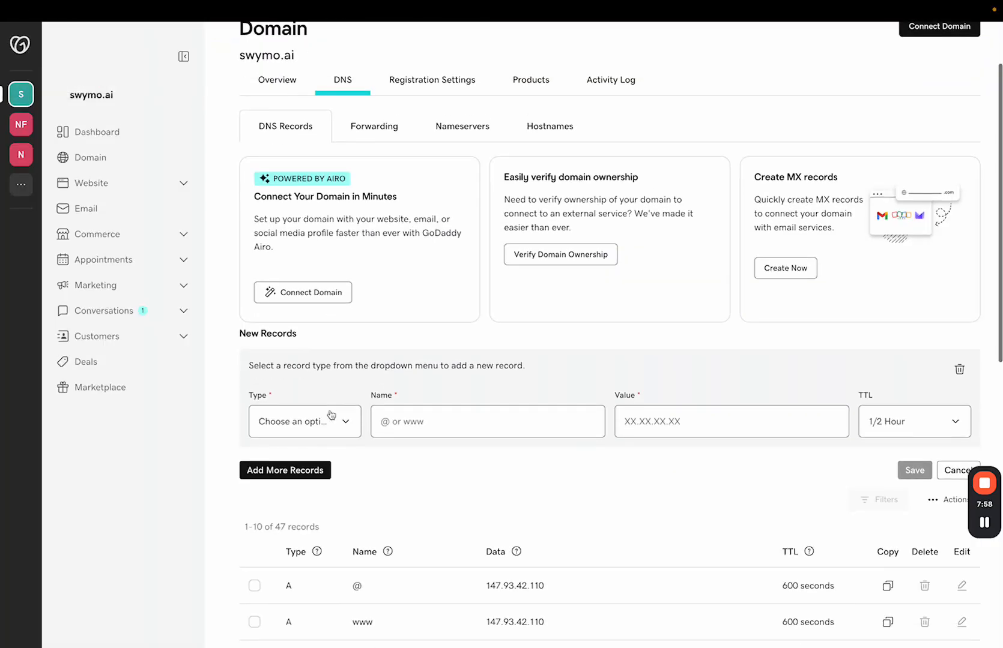
left_click(340, 428)
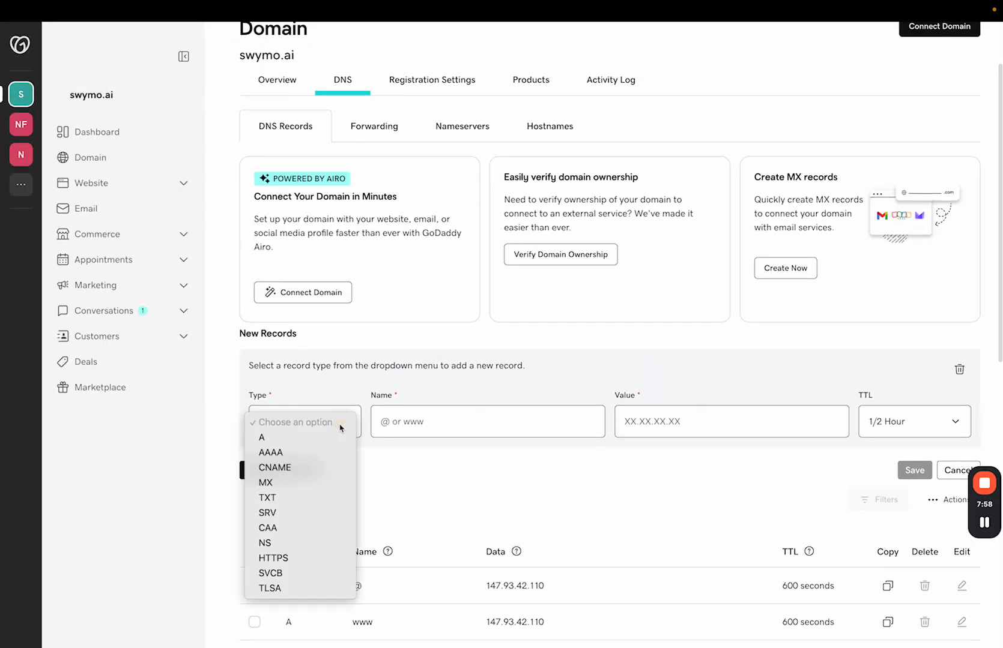
left_click(300, 498)
left_click(424, 422)
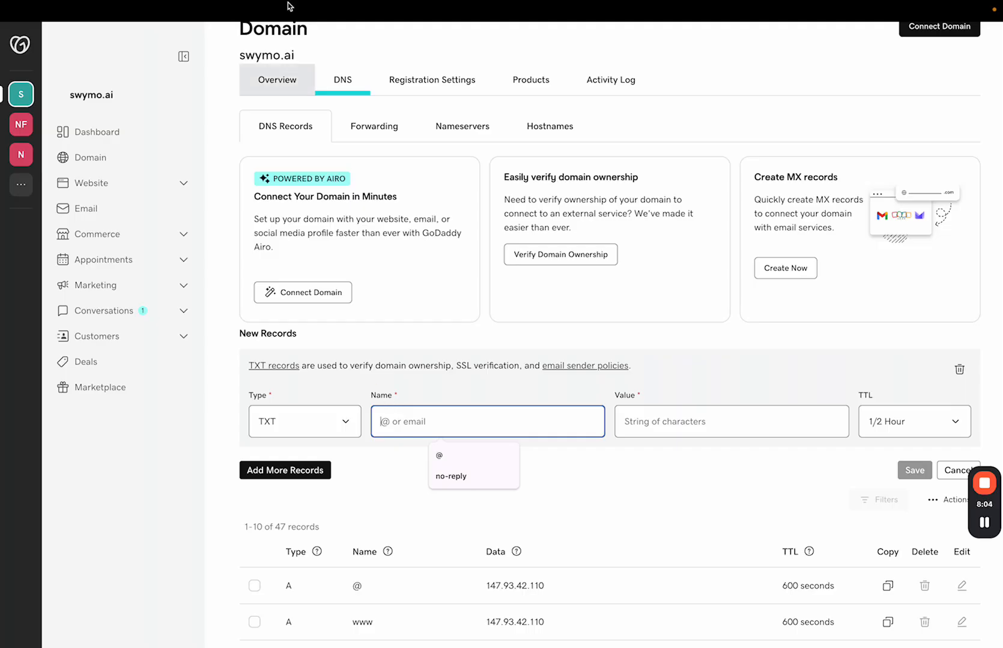
left_click(139, 34)
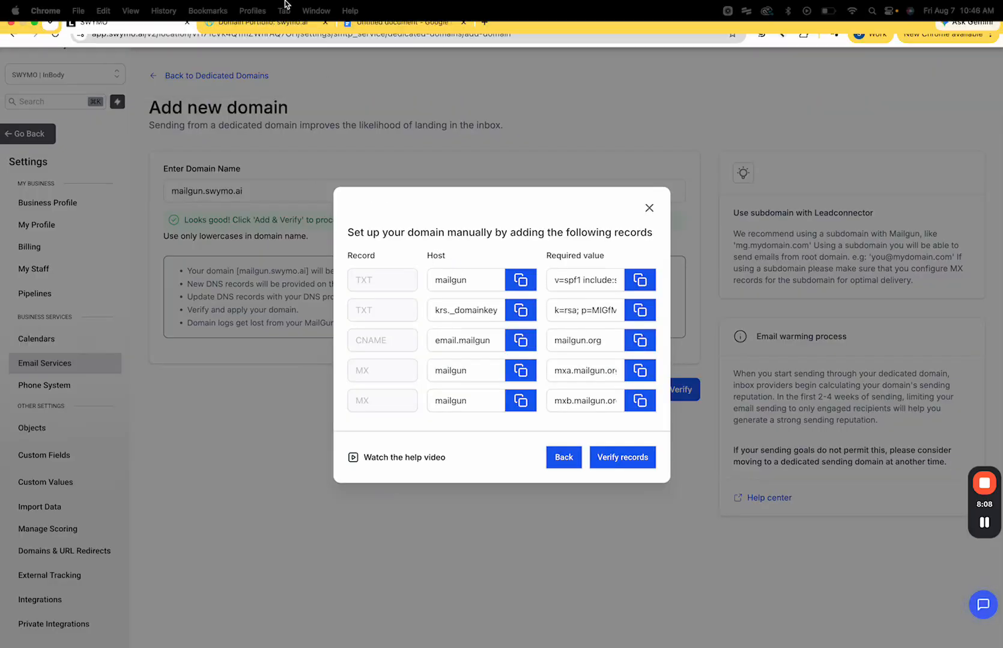
left_click(265, 33)
left_click(409, 423)
key("super+v")
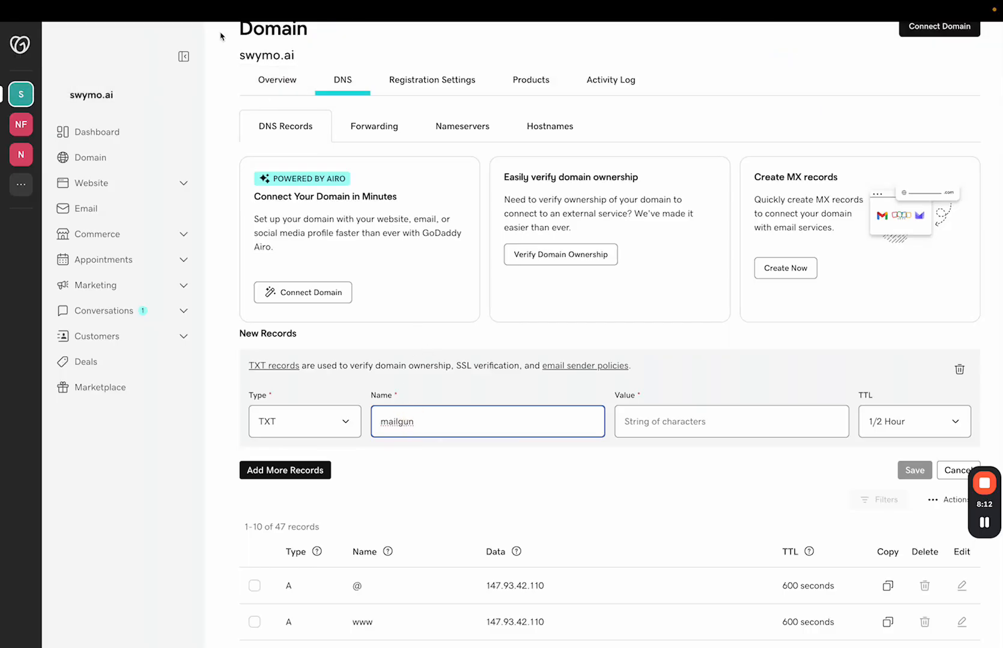
Step: Fill the TXT record's value with SWYMO's v=spf1 SPF string and save it
left_click(143, 40)
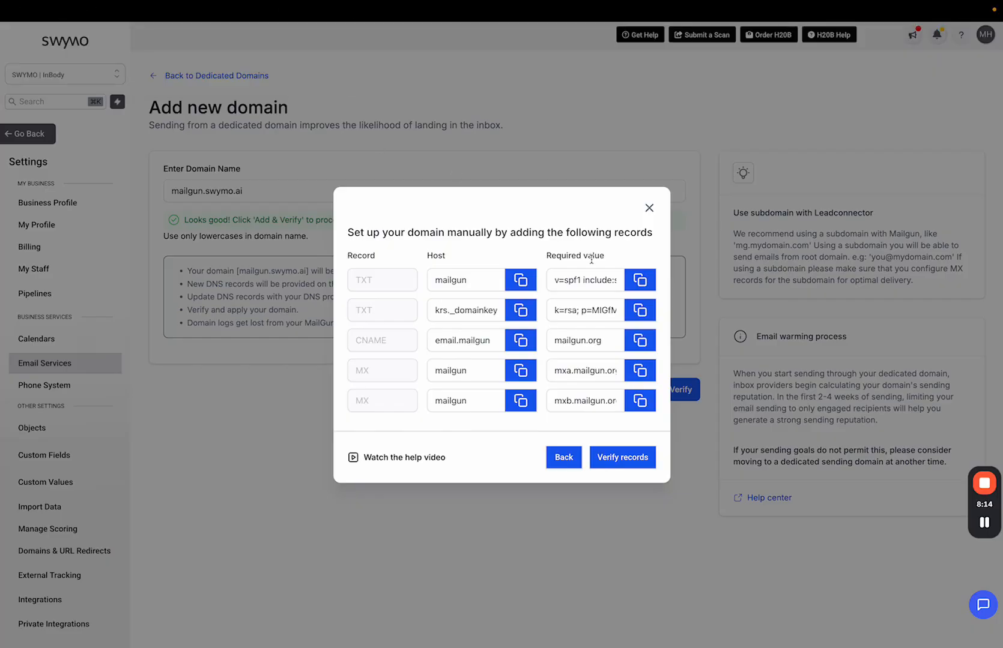
left_click(640, 280)
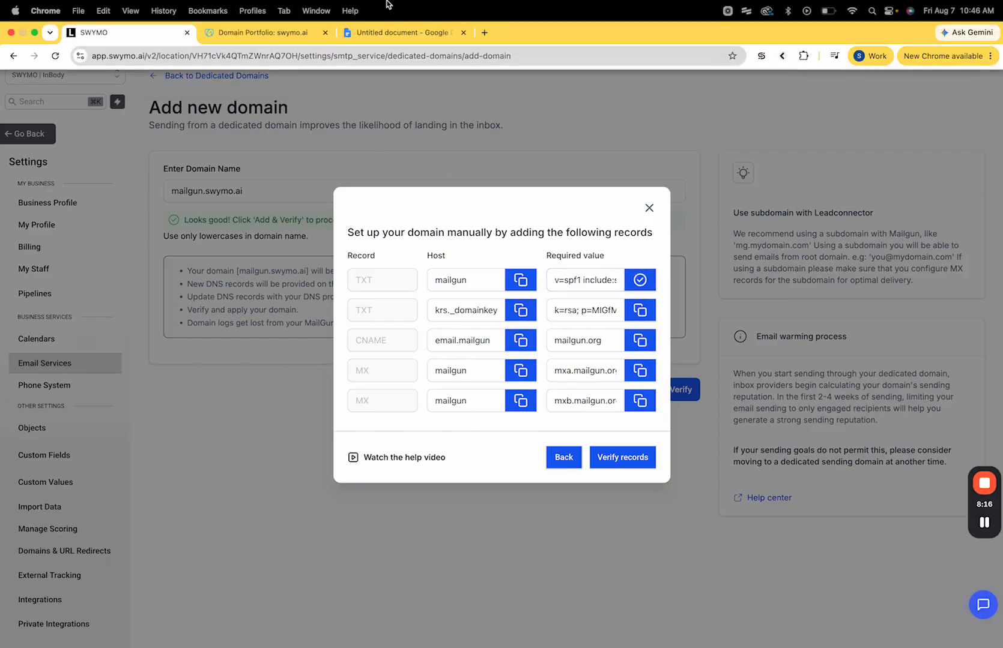
left_click(279, 33)
left_click(646, 420)
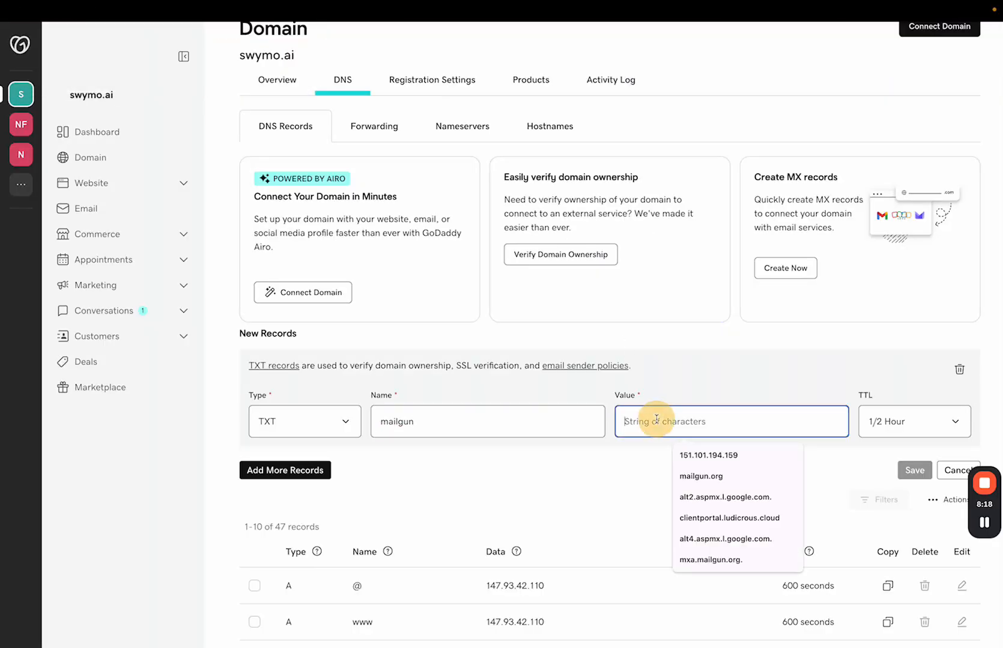
key("super+v")
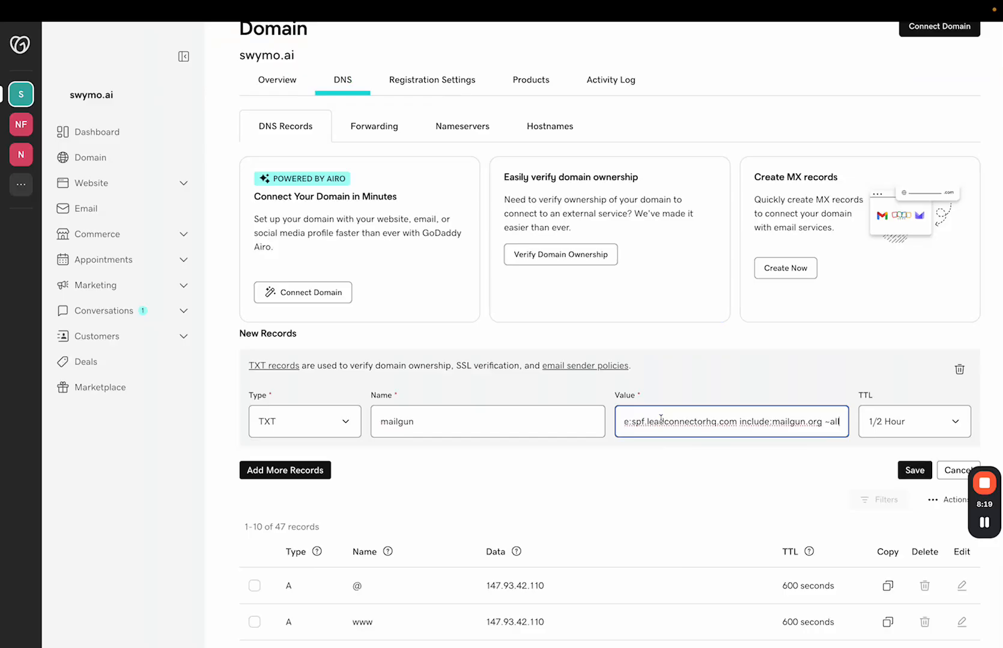
left_click(911, 470)
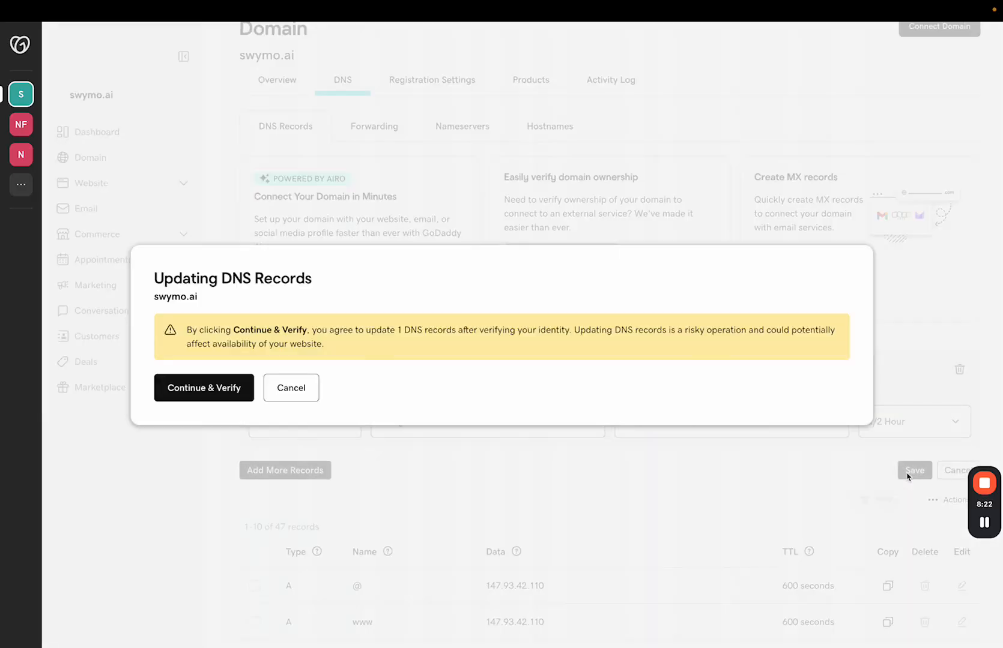
Step: Confirm the mailgun TXT record update with Continue & Verify
left_click(221, 390)
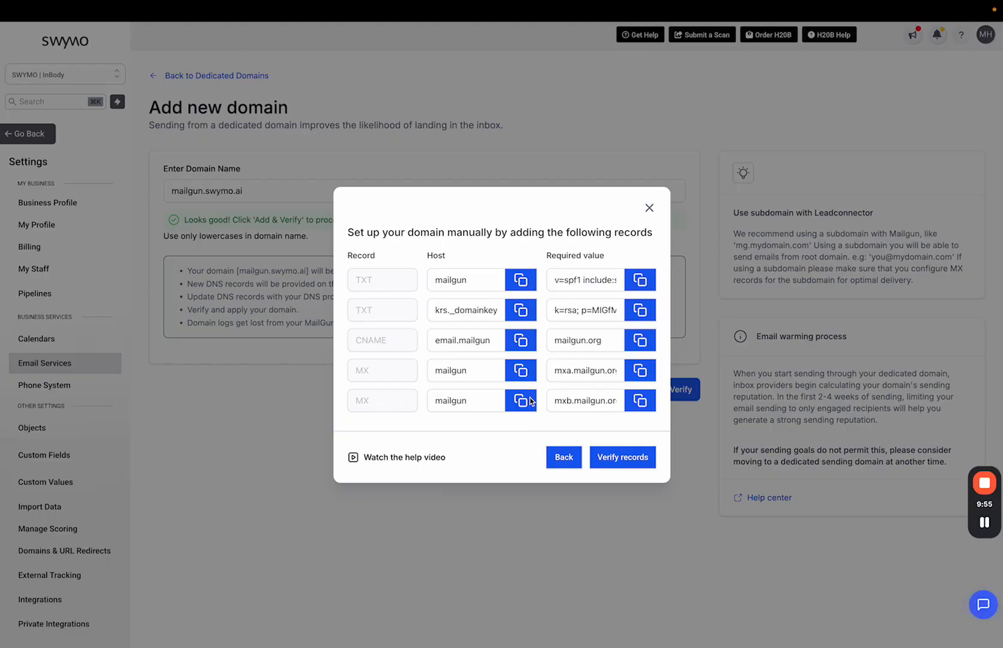
Step: Close the records dialog and return to the Dedicated Domain list, where mailgun.swymo.ai shows as unverified
left_click(649, 210)
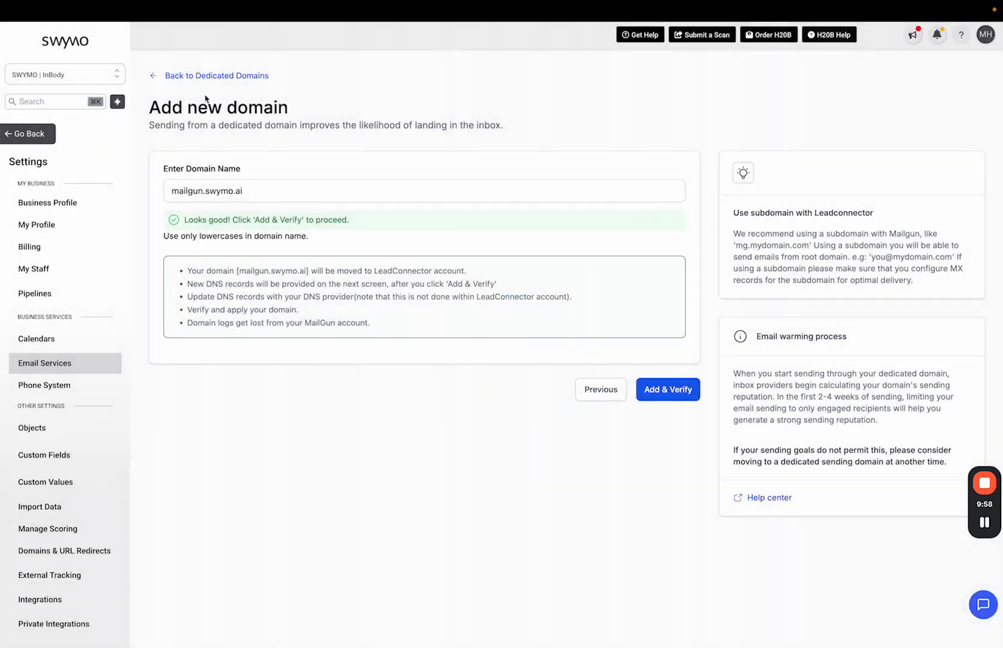
left_click(173, 76)
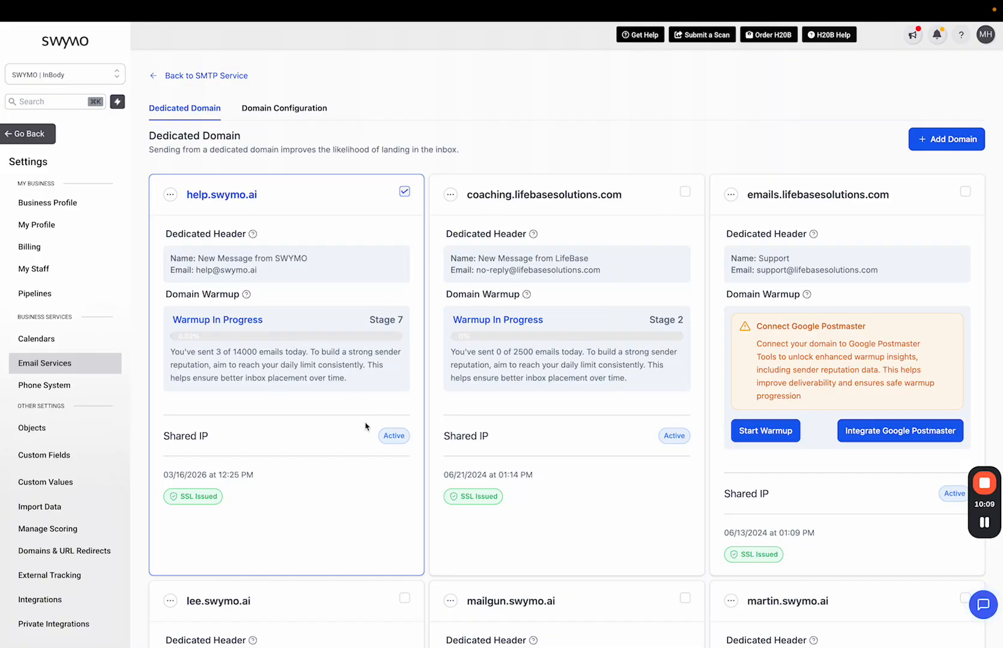
scroll(365, 426, "down", 6)
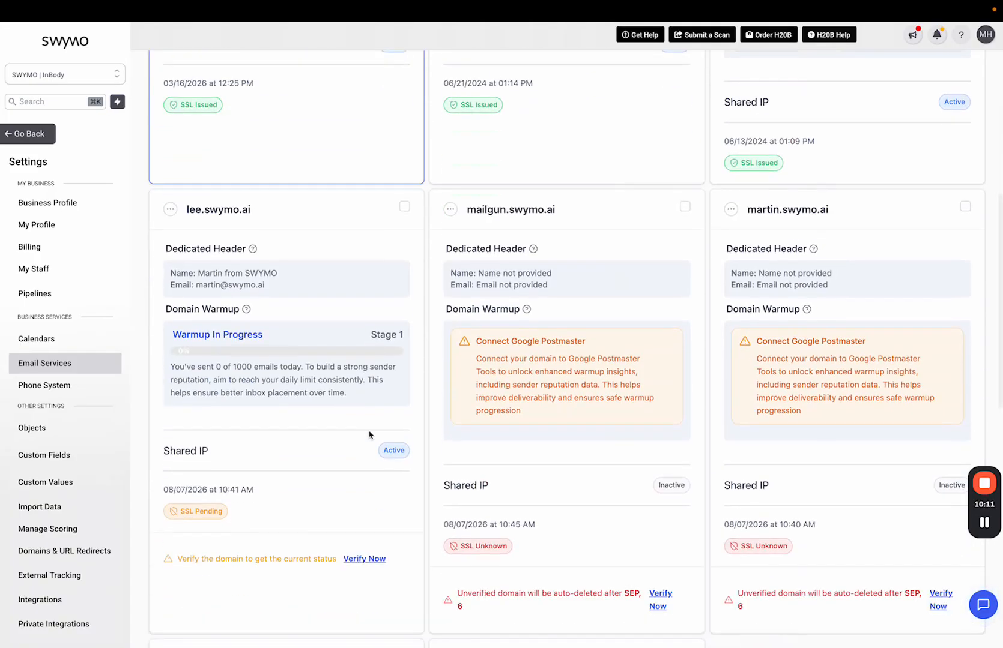
scroll(370, 435, "up", 6)
scroll(268, 287, "down", 6)
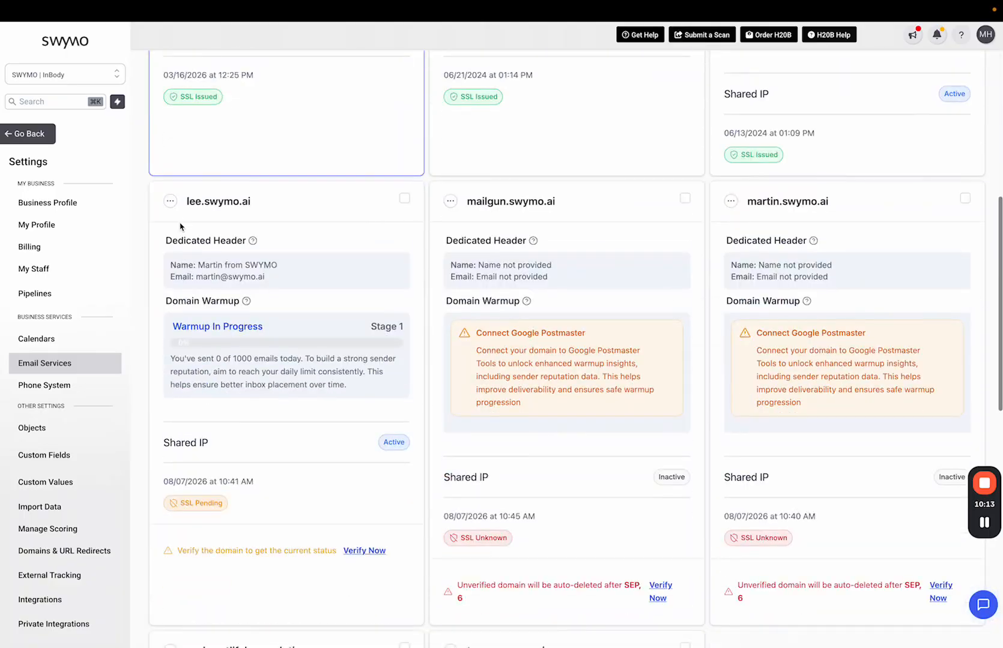
left_click(170, 202)
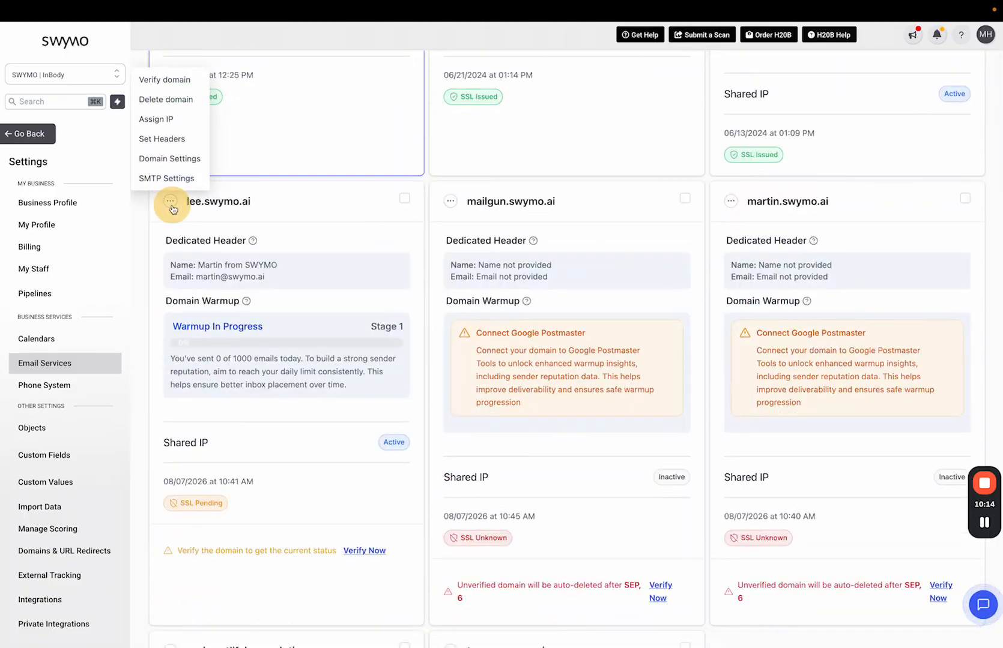
left_click(173, 140)
left_click(470, 352)
left_click(500, 411)
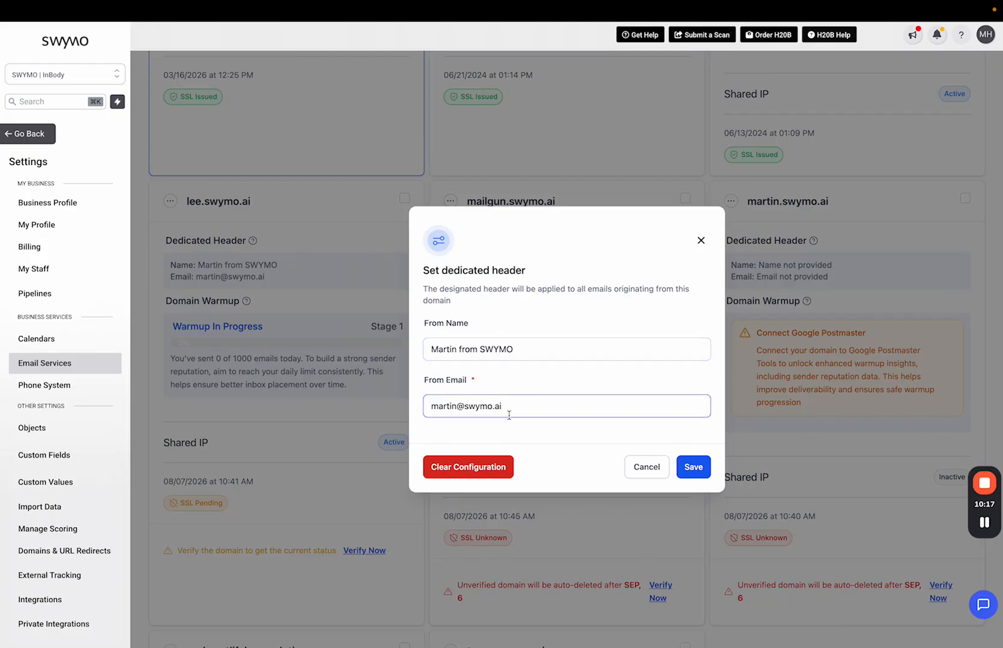
left_click(699, 240)
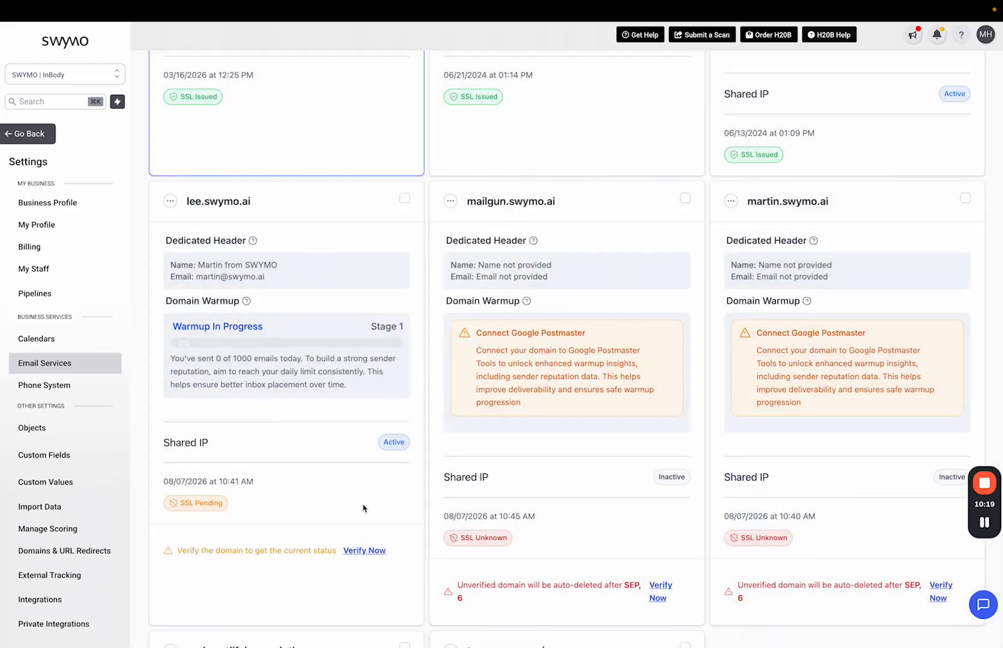
scroll(363, 509, "down", 1)
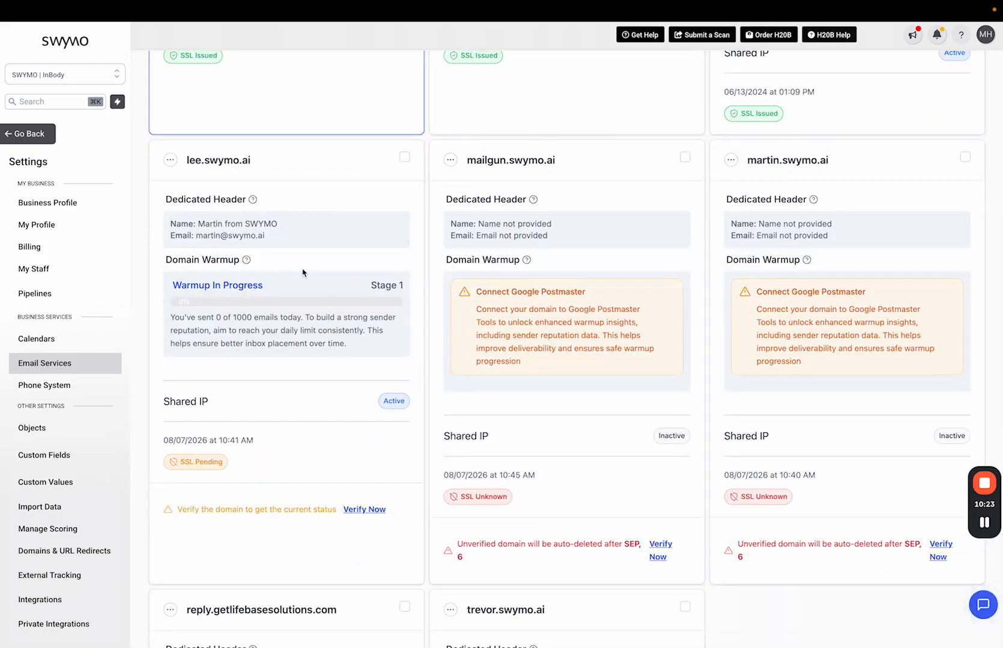
Step: Open lee.swymo.ai's verification page and run Verify Domain on its SPF, DKIM, CNAME and MX records
left_click(363, 510)
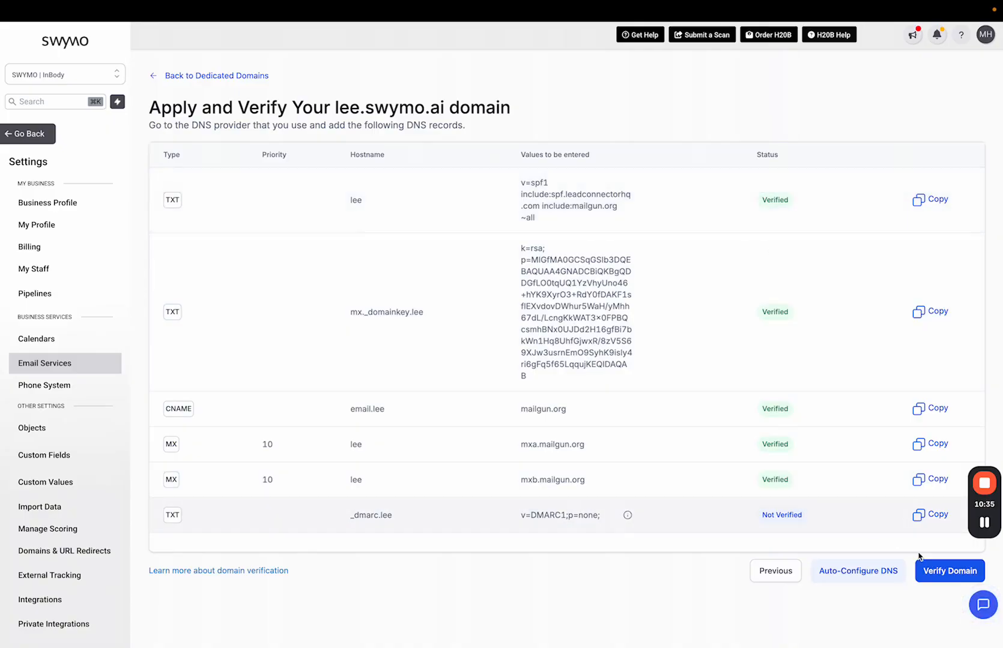
left_click(927, 572)
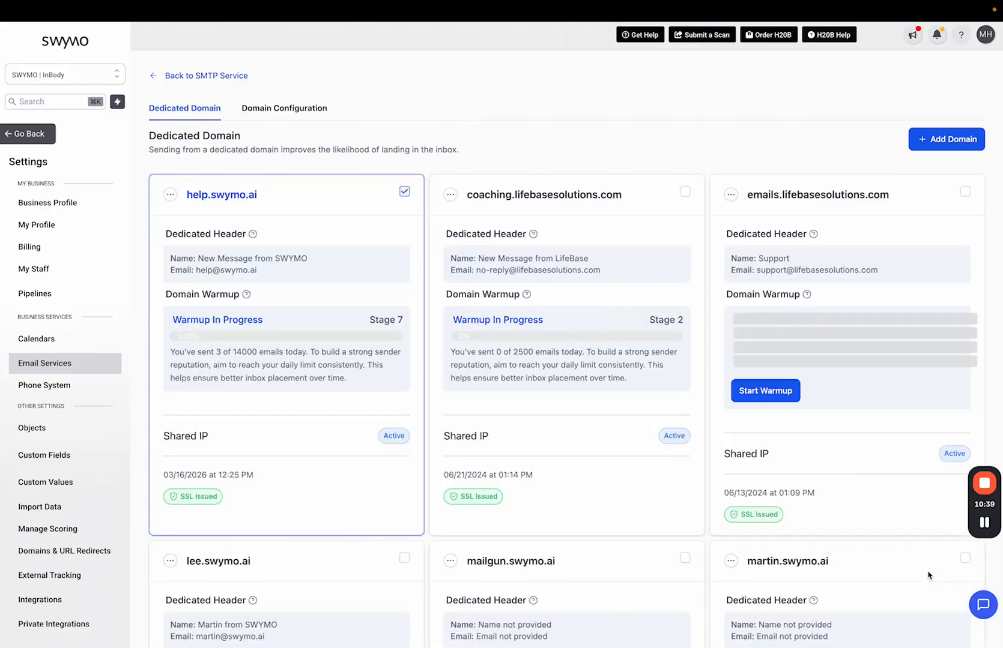
Step: Scroll to lee.swymo.ai's card and highlight its sender name, now showing SSL Issued
scroll(384, 448, "down", 6)
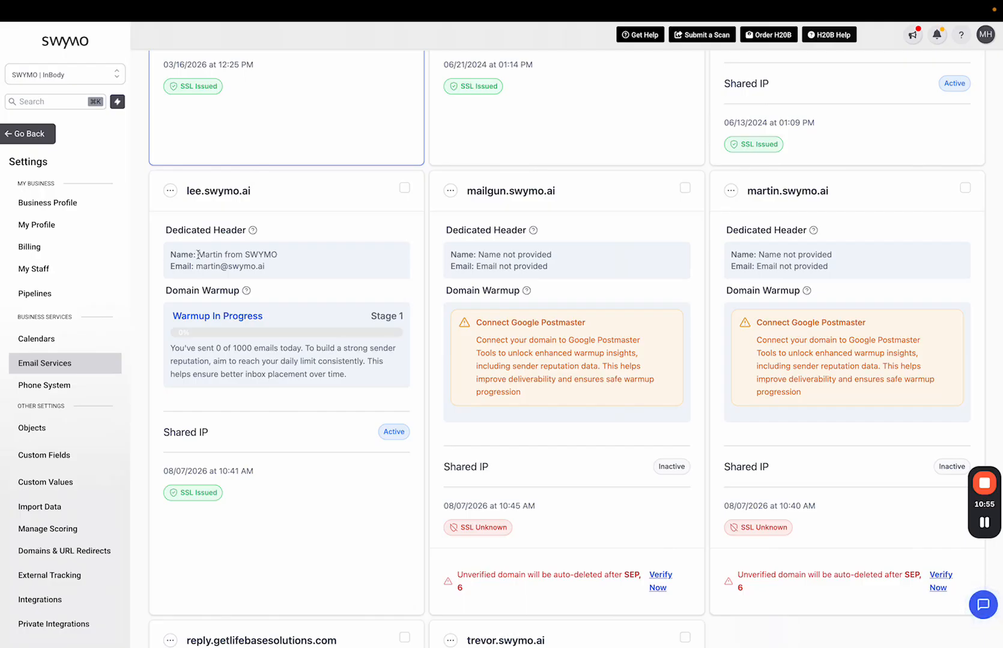
left_click_drag(198, 254, 279, 257)
left_click(269, 268)
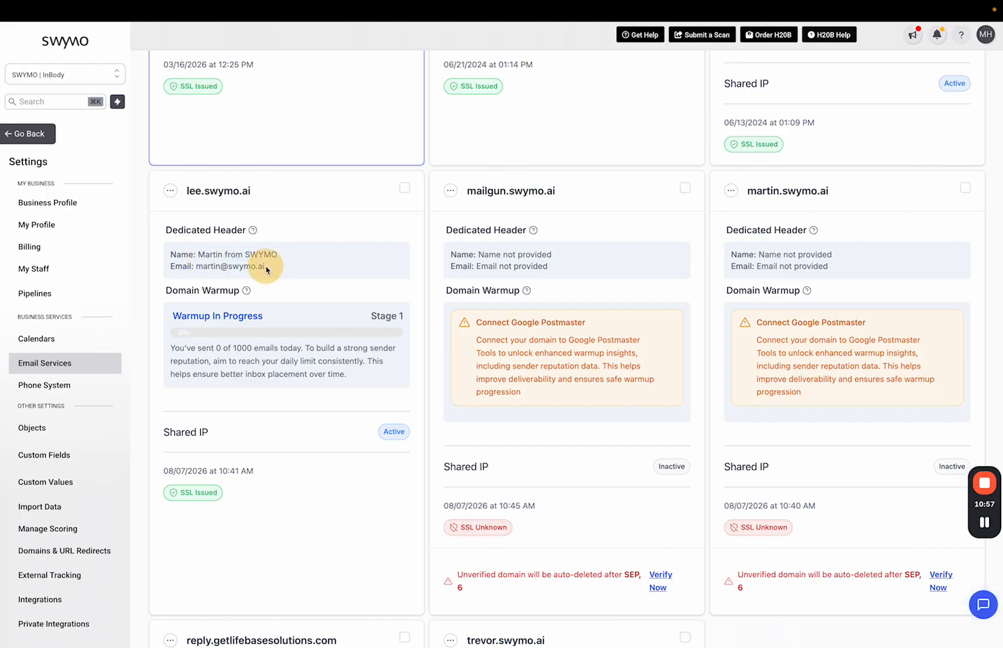